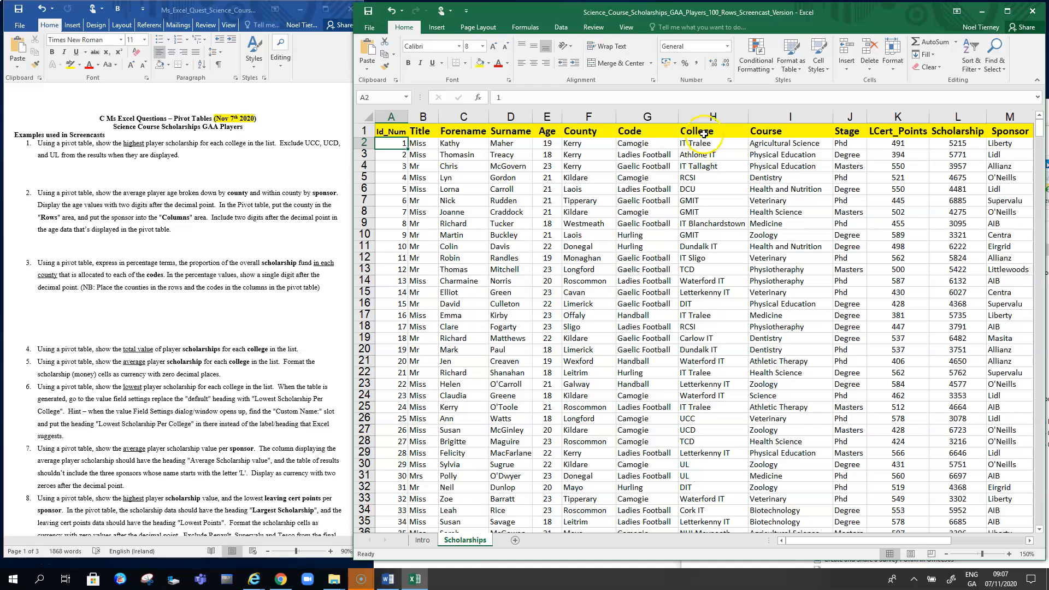
# - Examine the column headings and sample entries of the Scholarships data
pyautogui.click(776, 131)
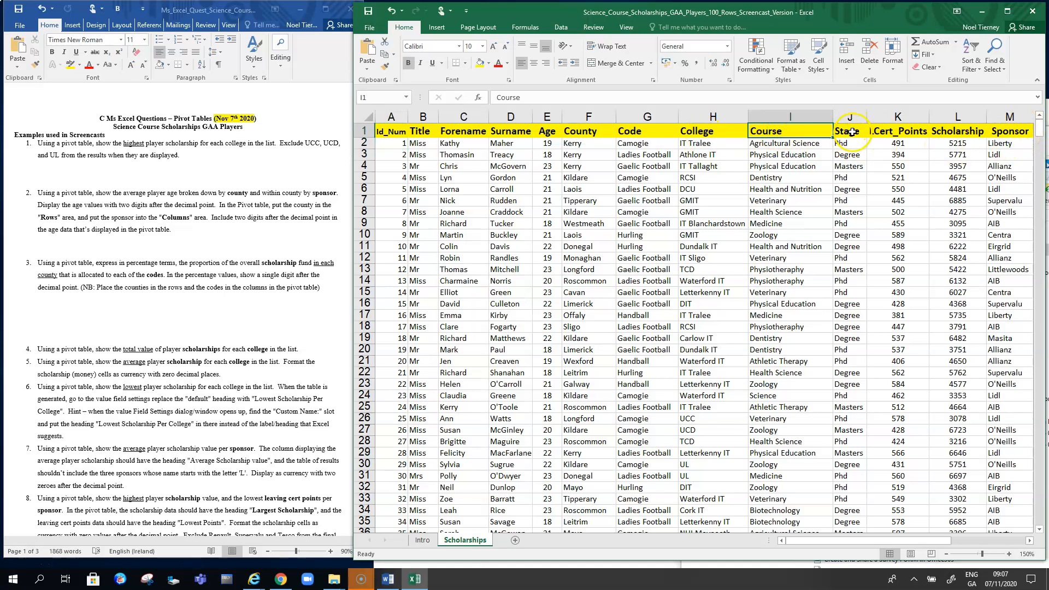
pyautogui.click(851, 132)
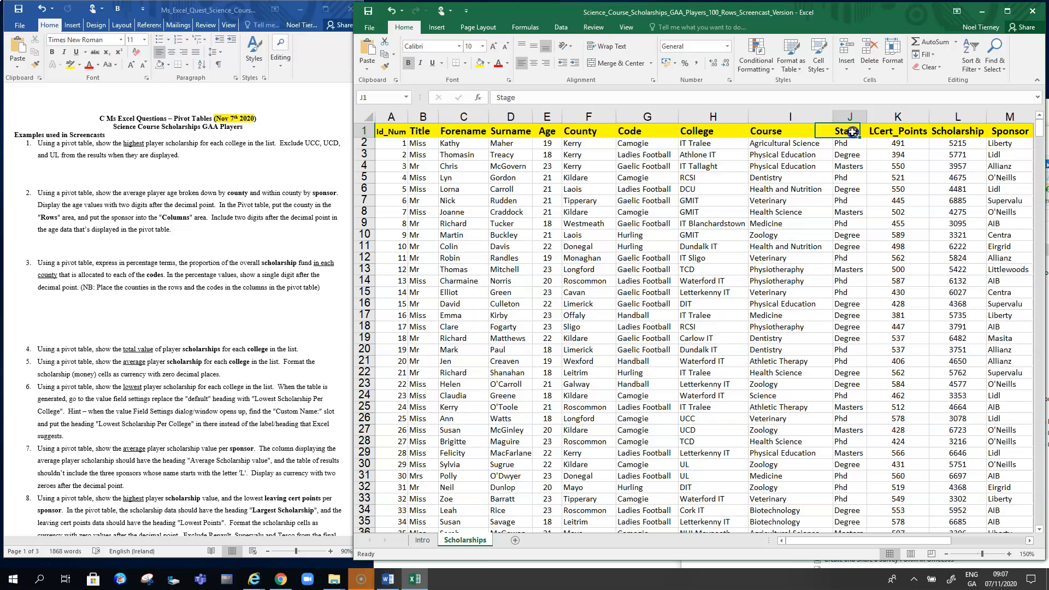
pyautogui.click(907, 132)
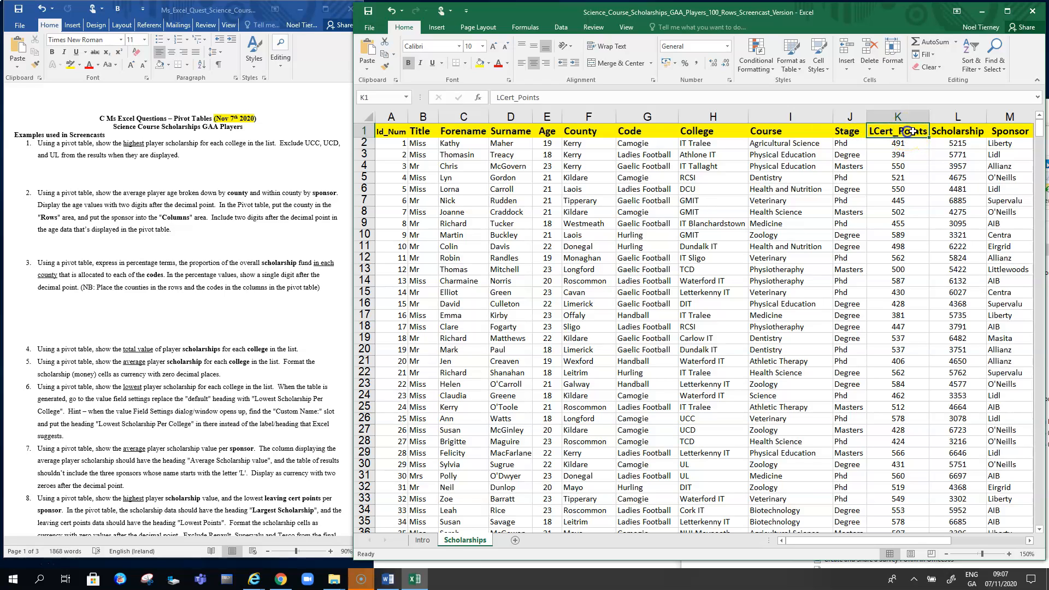
pyautogui.click(949, 130)
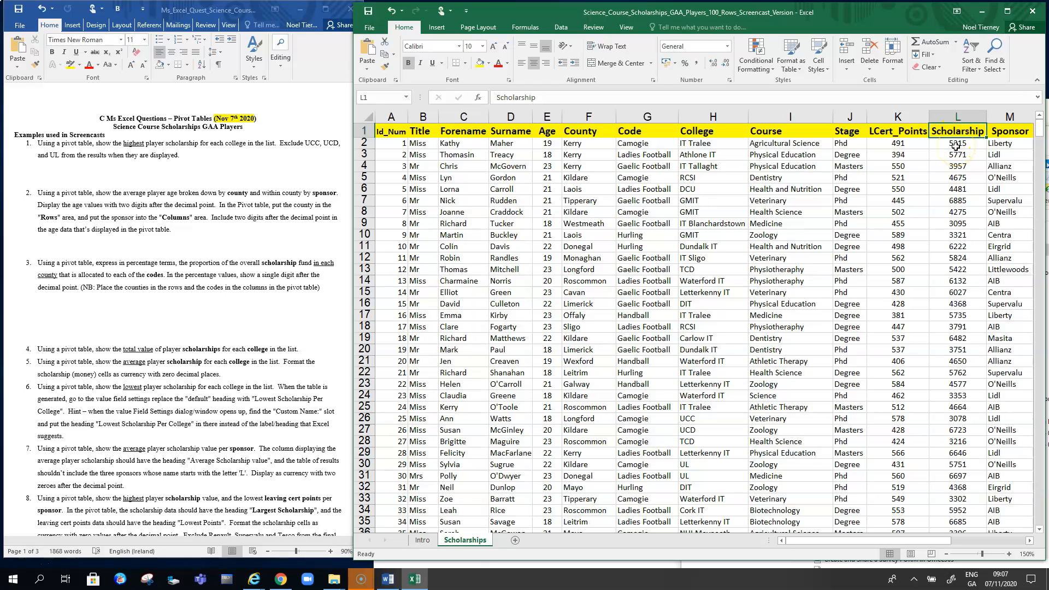
pyautogui.click(1020, 132)
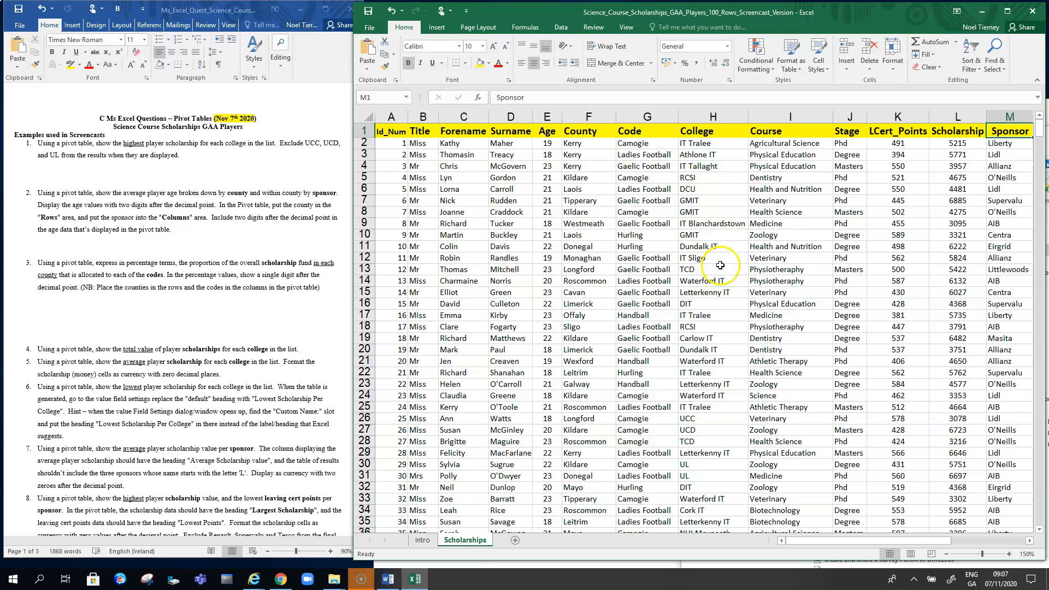
pyautogui.click(697, 145)
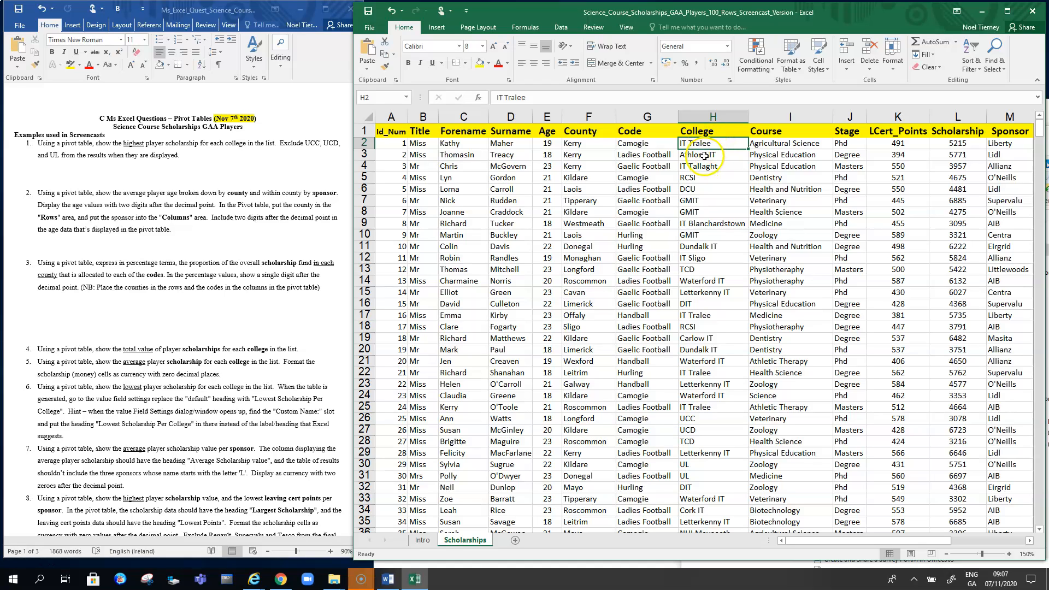
pyautogui.click(694, 181)
pyautogui.click(694, 189)
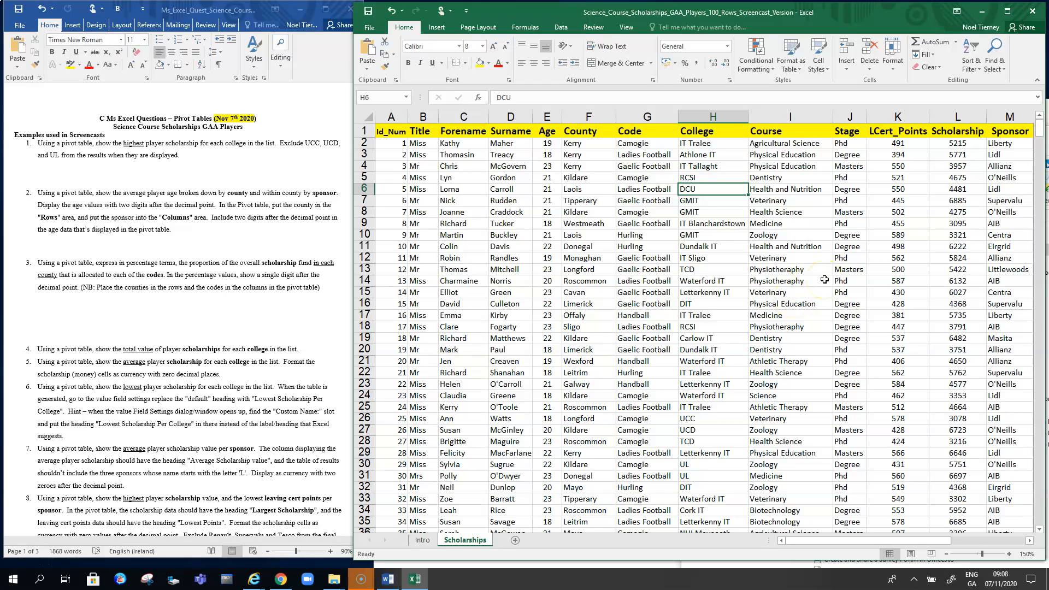
pyautogui.click(956, 141)
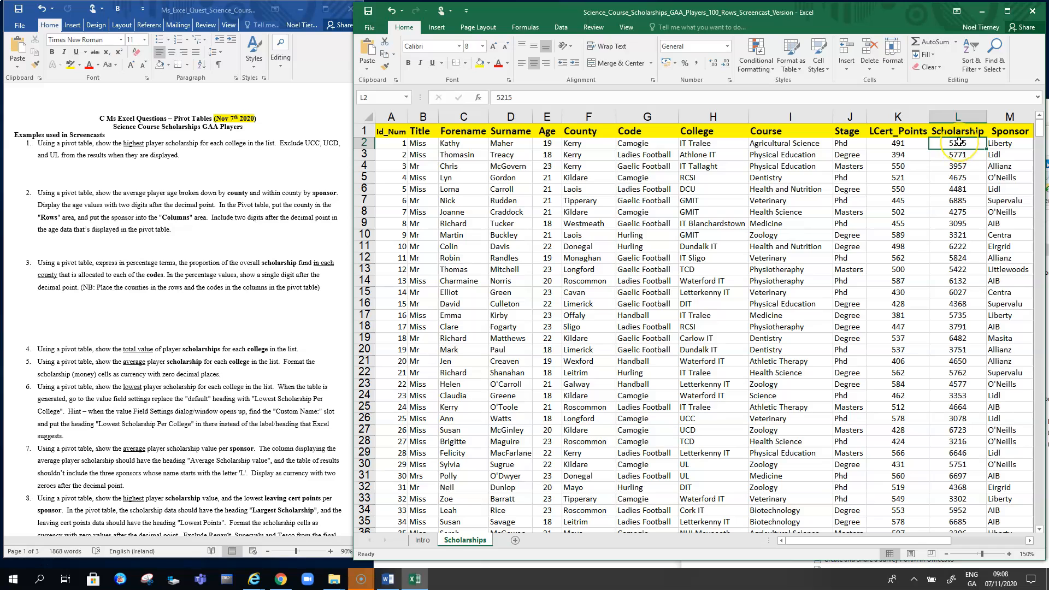
pyautogui.click(713, 117)
pyautogui.click(957, 117)
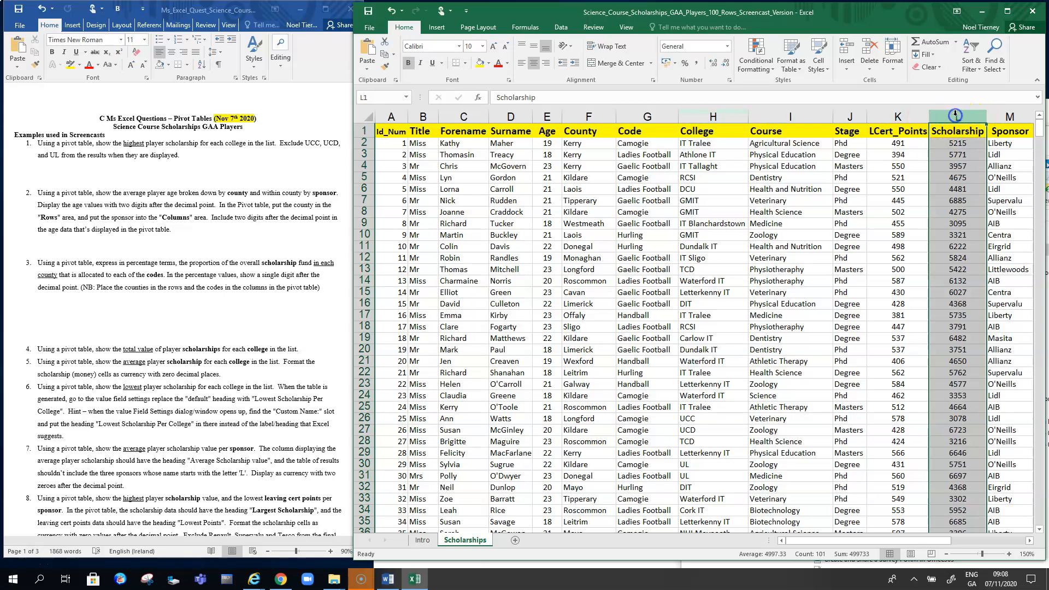
pyautogui.click(973, 268)
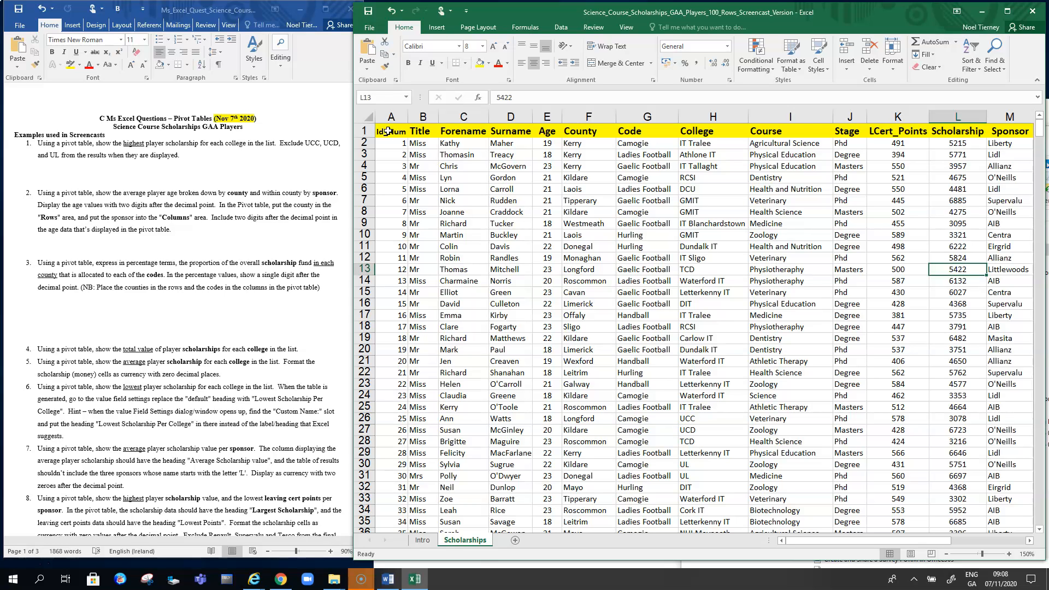
pyautogui.click(651, 231)
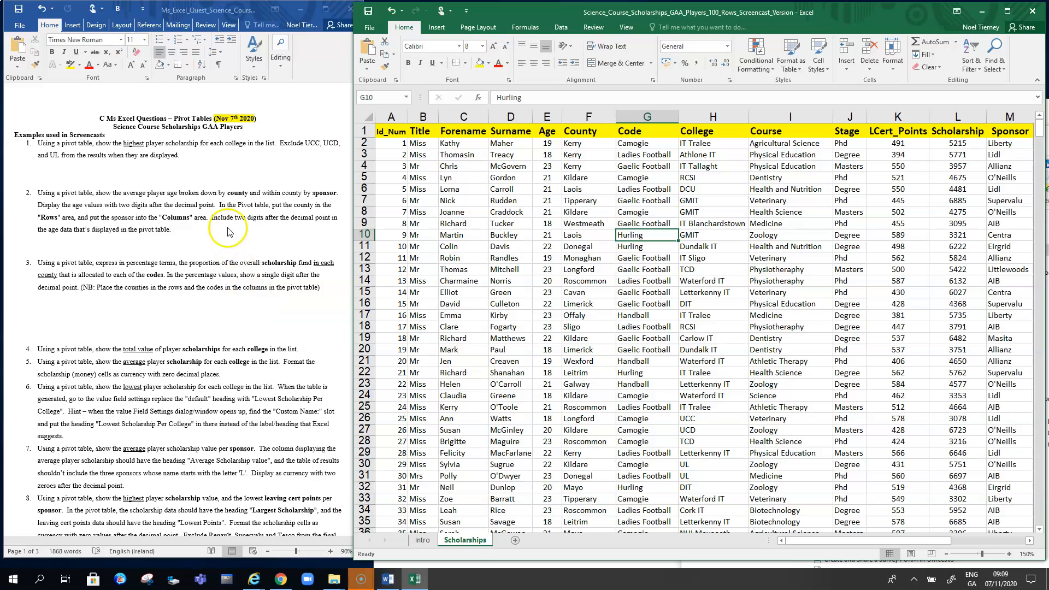
# - Copy the text of question 1 from the Word document
pyautogui.click(179, 155)
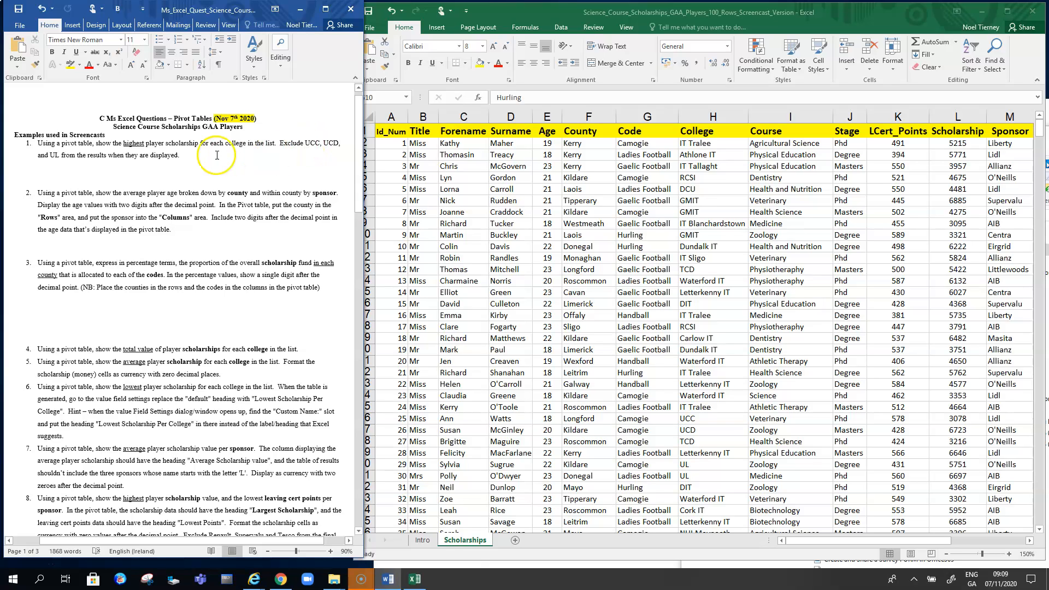
pyautogui.moveTo(193, 156); pyautogui.dragTo(31, 150)
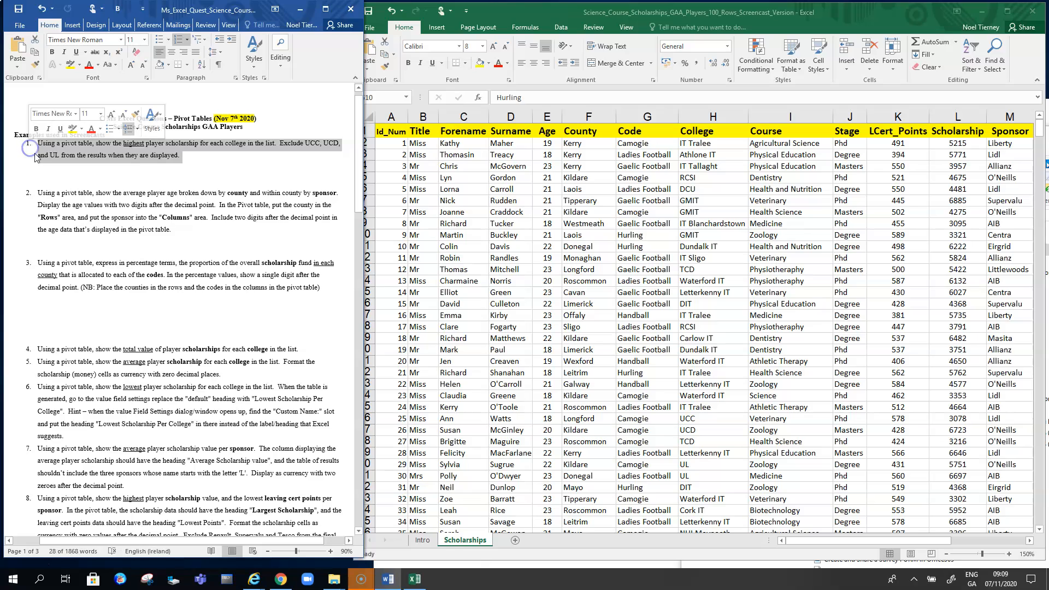
pyautogui.hotkey('ctrl', 'c')
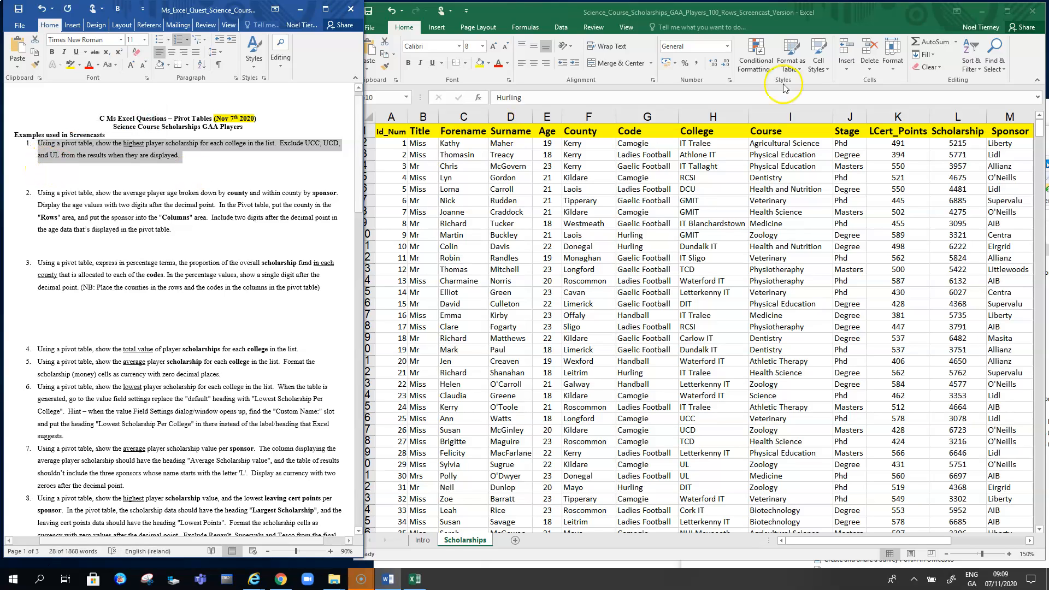
pyautogui.click(1007, 10)
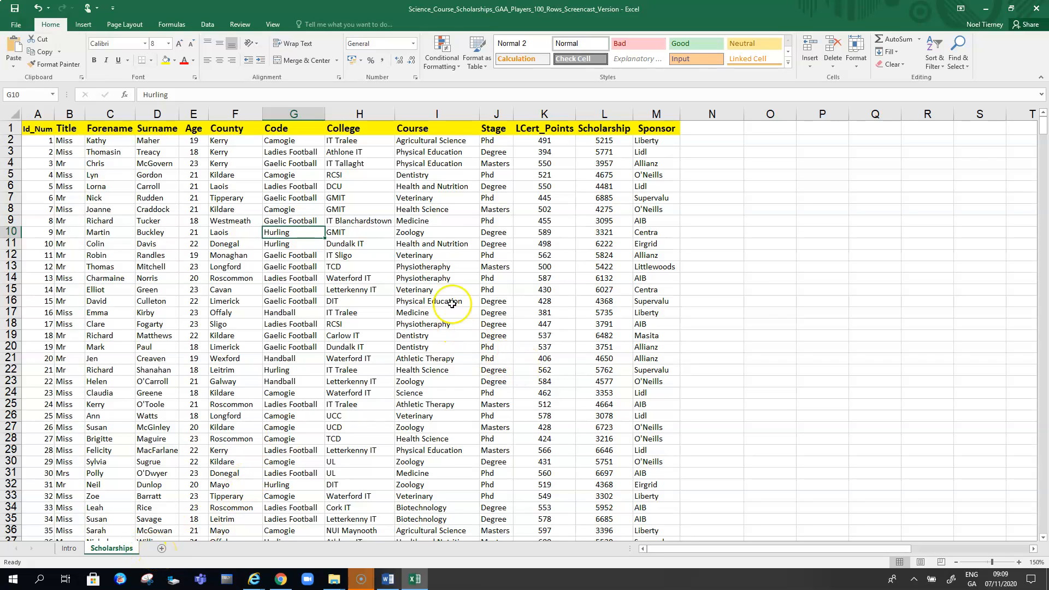
pyautogui.click(82, 25)
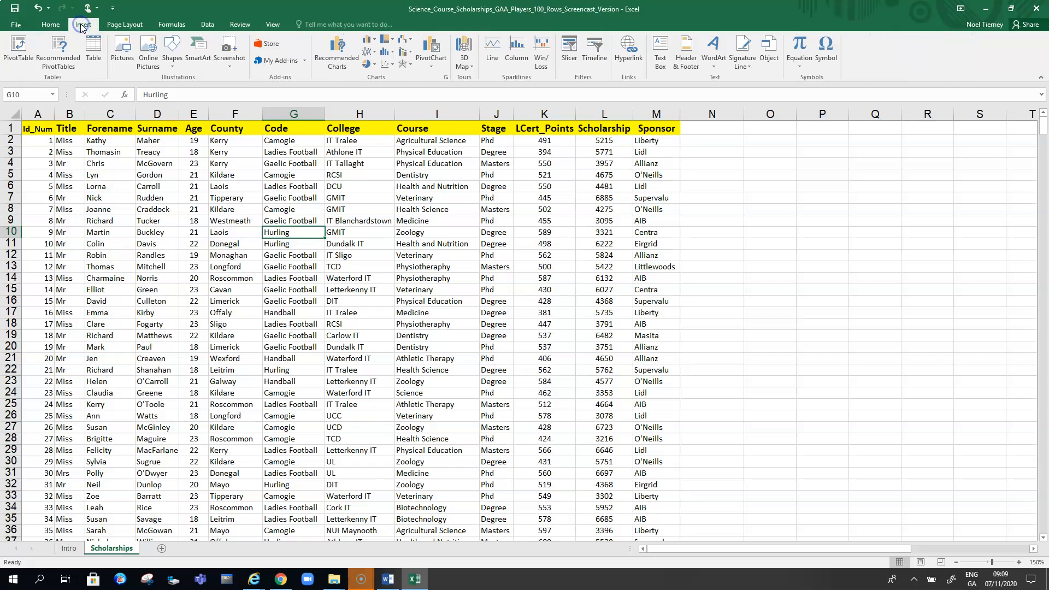
pyautogui.click(18, 49)
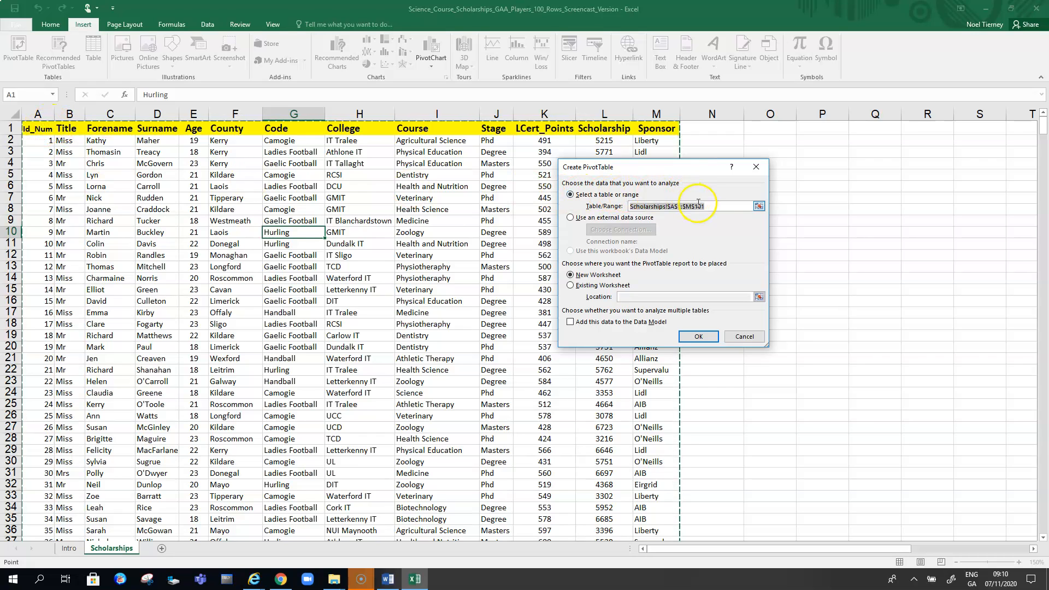
pyautogui.moveTo(709, 205); pyautogui.dragTo(624, 203)
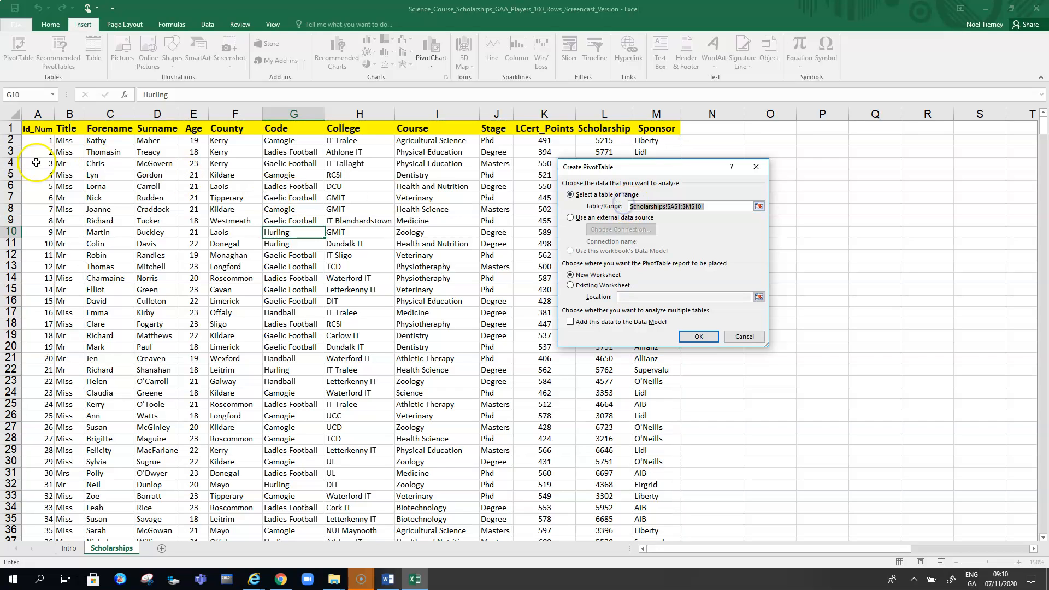
pyautogui.click(233, 209)
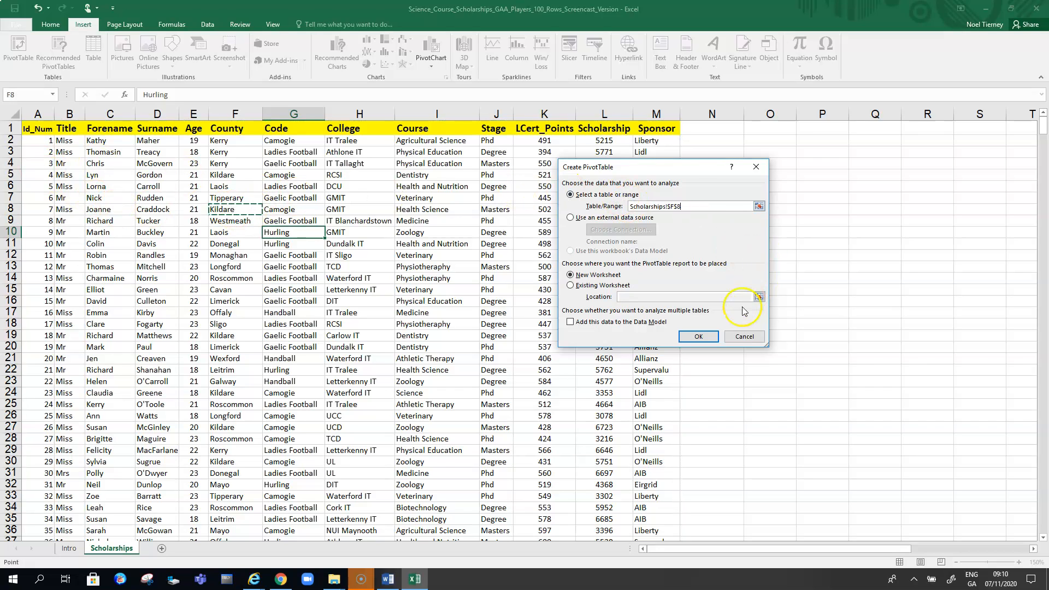
pyautogui.click(745, 337)
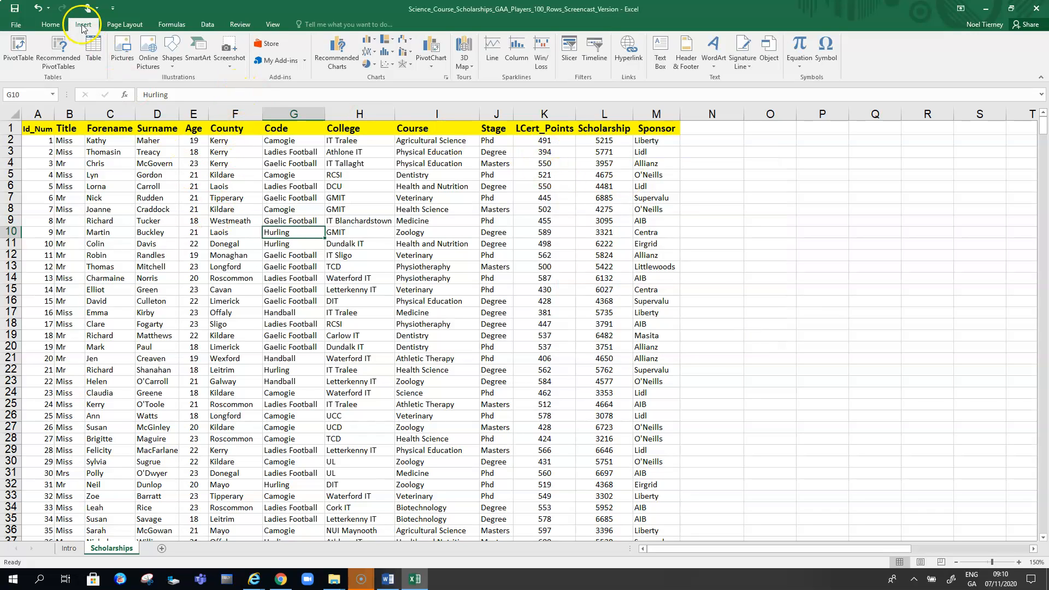
# - Create a PivotTable from the range Scholarships!$A$1:$M$101 on a new worksheet
pyautogui.click(19, 48)
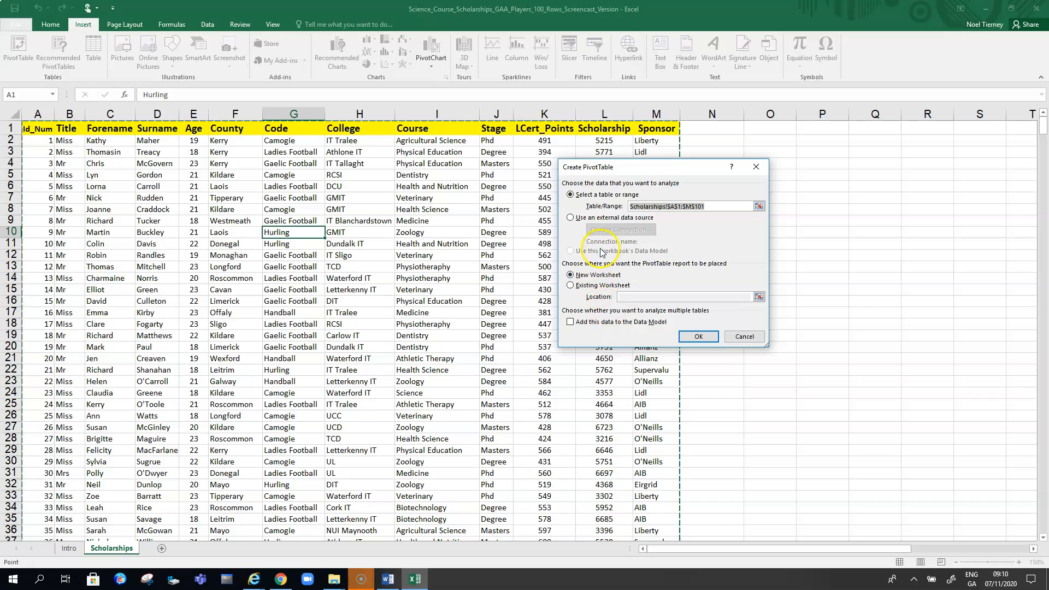
pyautogui.click(571, 286)
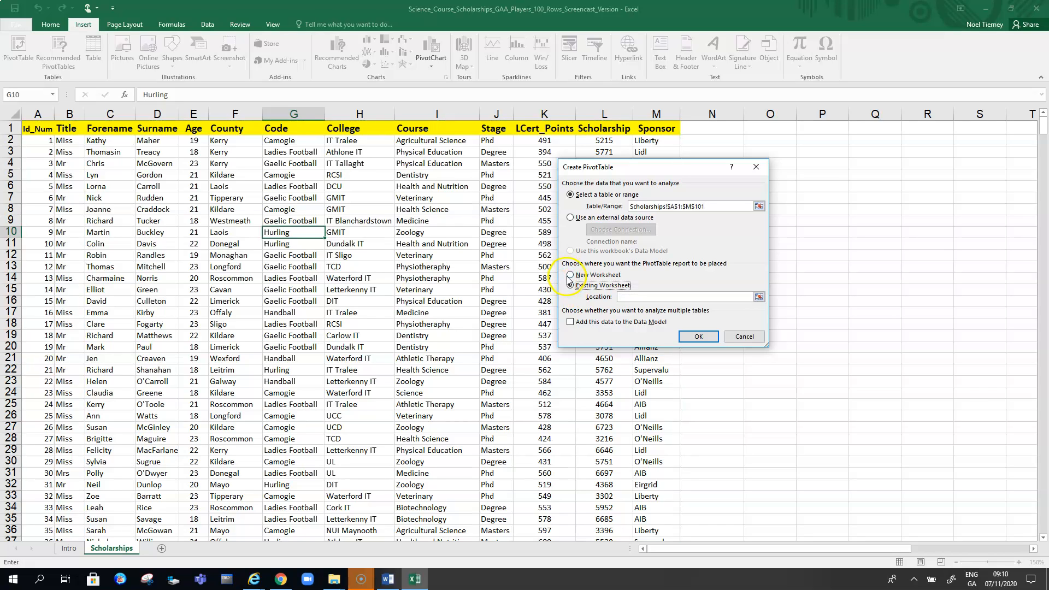
pyautogui.click(571, 276)
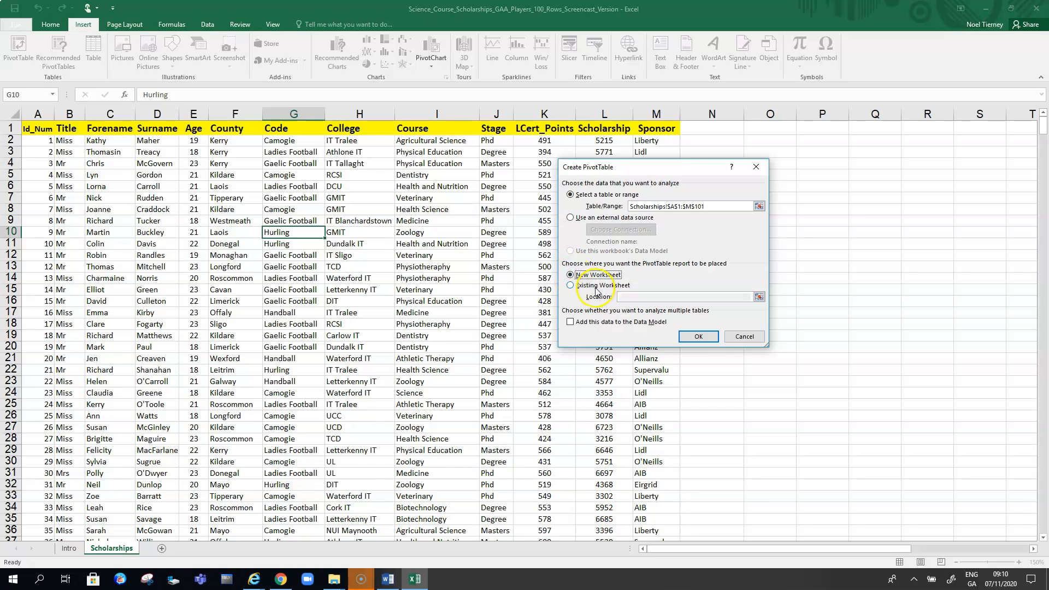
pyautogui.click(702, 336)
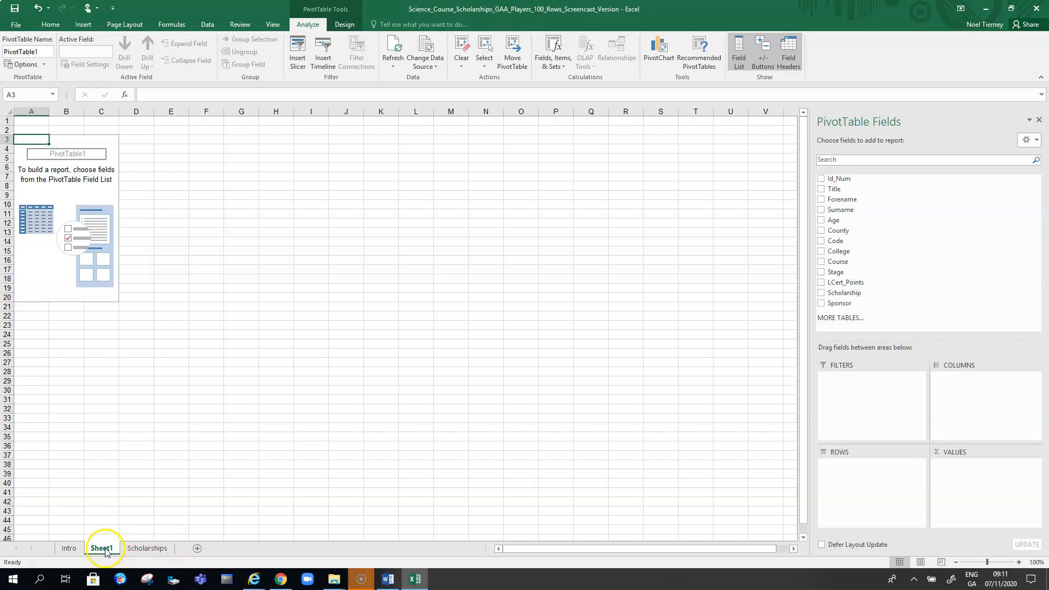
# - Move the new pivot sheet after Scholarships and rename it Ex1
pyautogui.moveTo(200, 544); pyautogui.dragTo(199, 544)
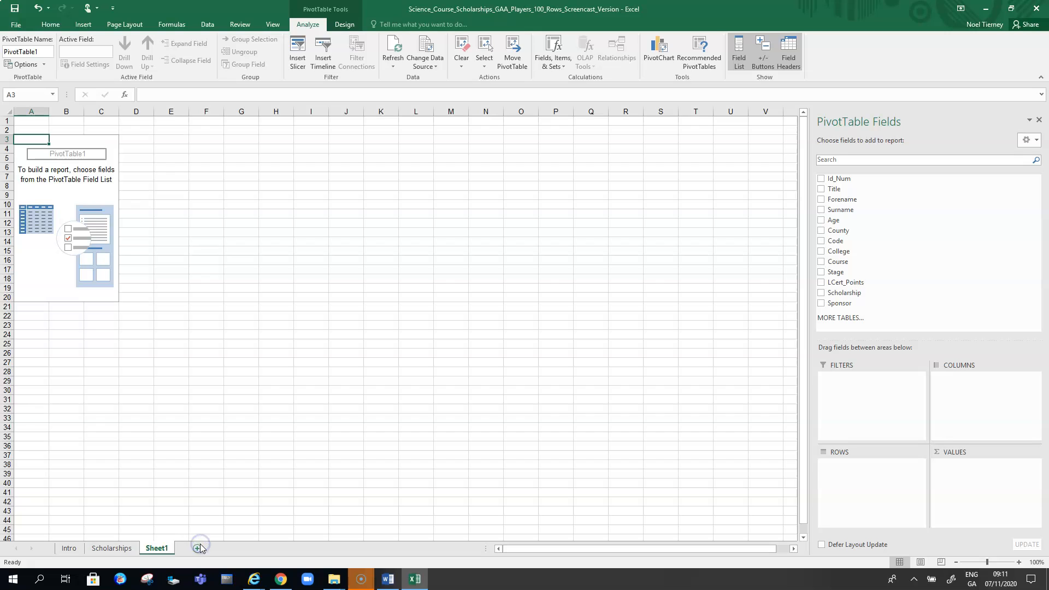
pyautogui.rightClick(166, 548)
pyautogui.click(195, 449)
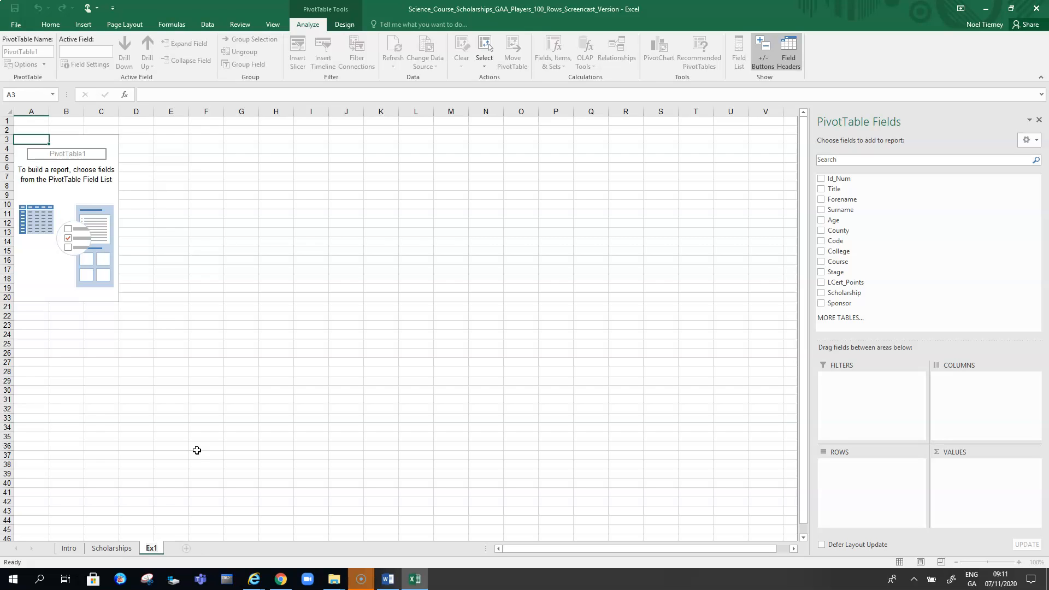
pyautogui.click(163, 418)
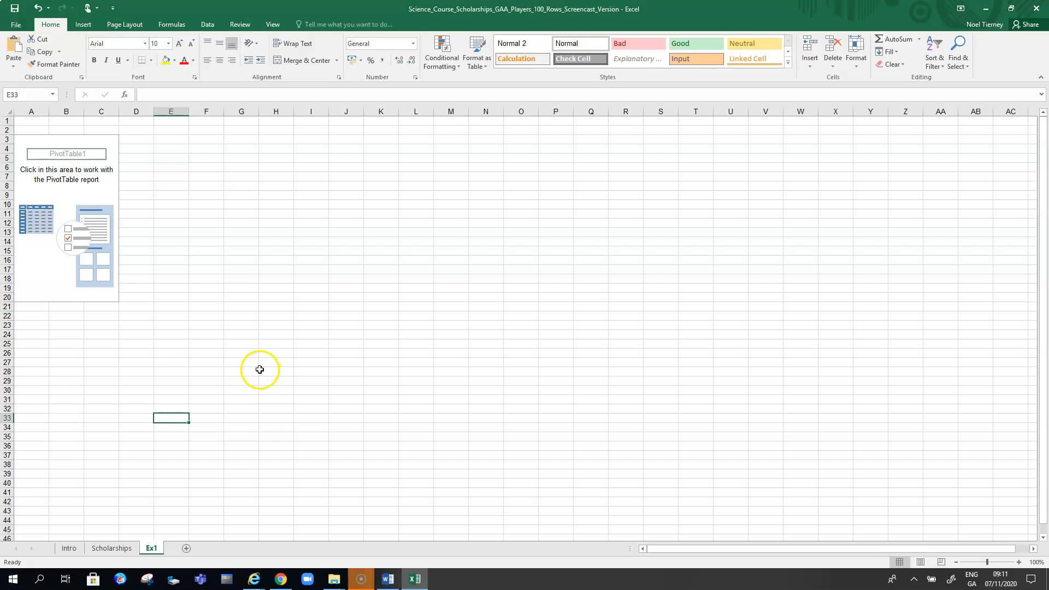
# - Draw a text box below the PivotTable, paste the question text into it and head it Ex1
pyautogui.click(83, 26)
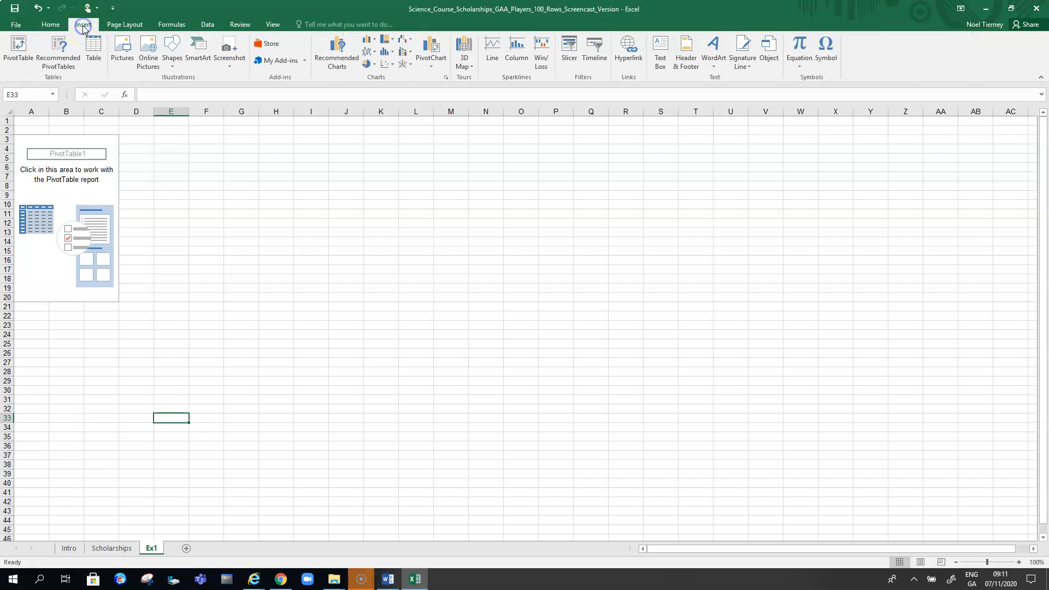
pyautogui.click(663, 71)
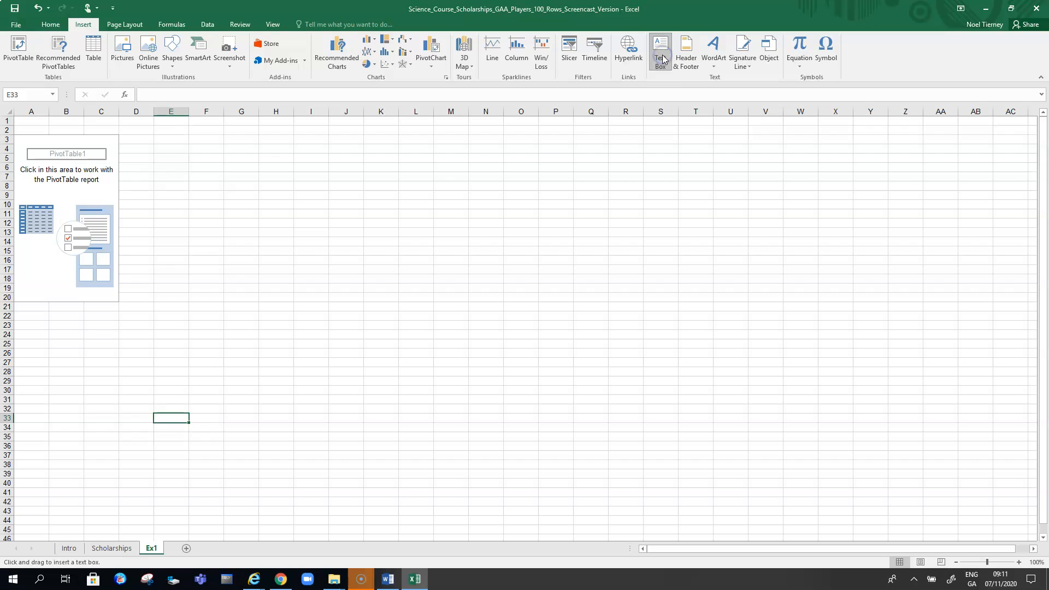
pyautogui.moveTo(182, 422)
pyautogui.mouseDown()
pyautogui.moveTo(201, 460)
pyautogui.moveTo(484, 503)
pyautogui.moveTo(560, 501)
pyautogui.mouseUp()
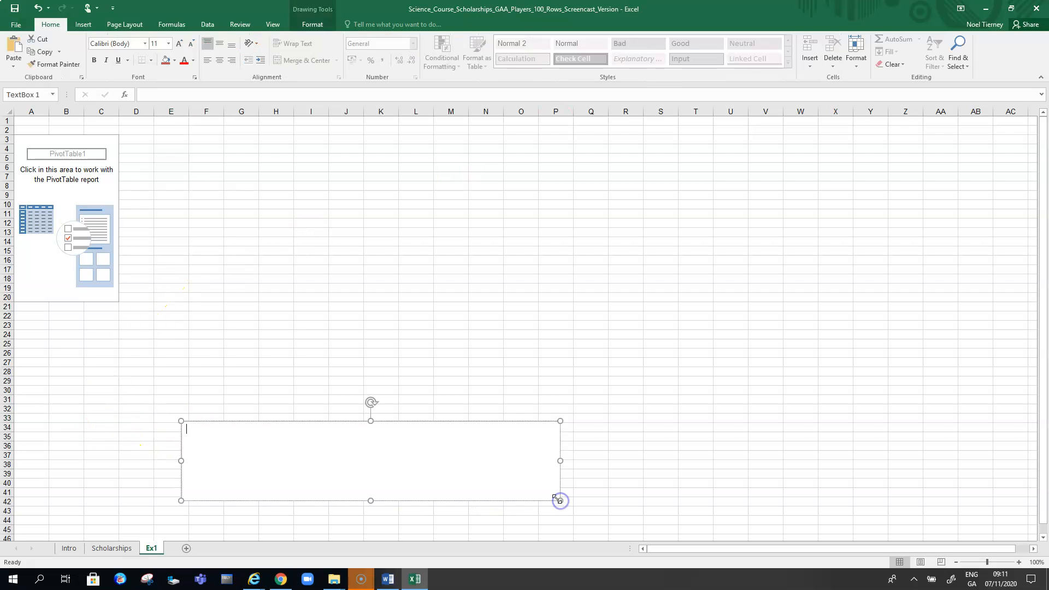
pyautogui.hotkey('ctrl', 'v')
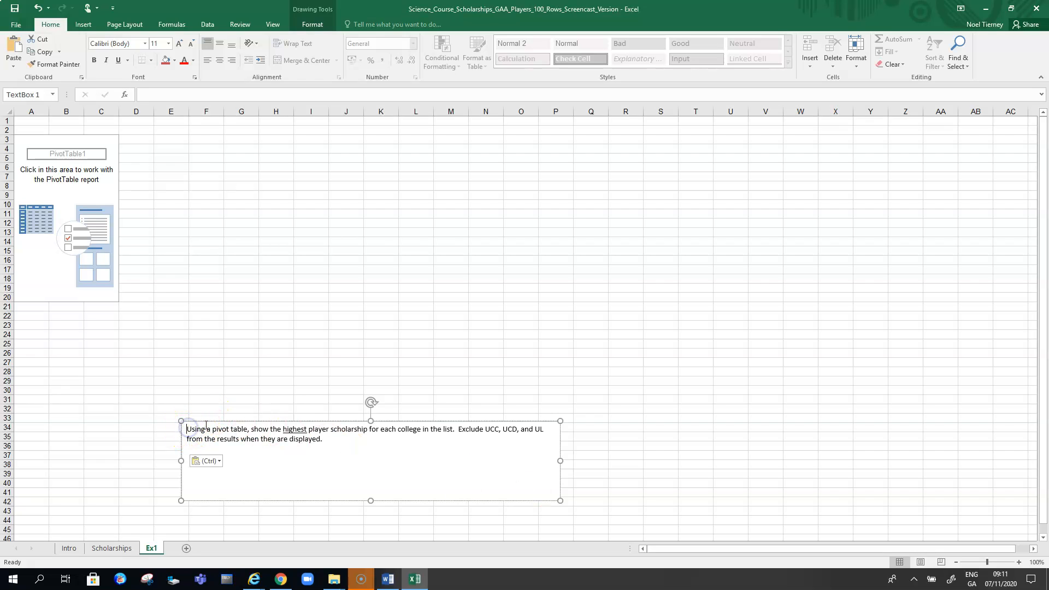
pyautogui.write('Ex1')
pyautogui.press('Return')
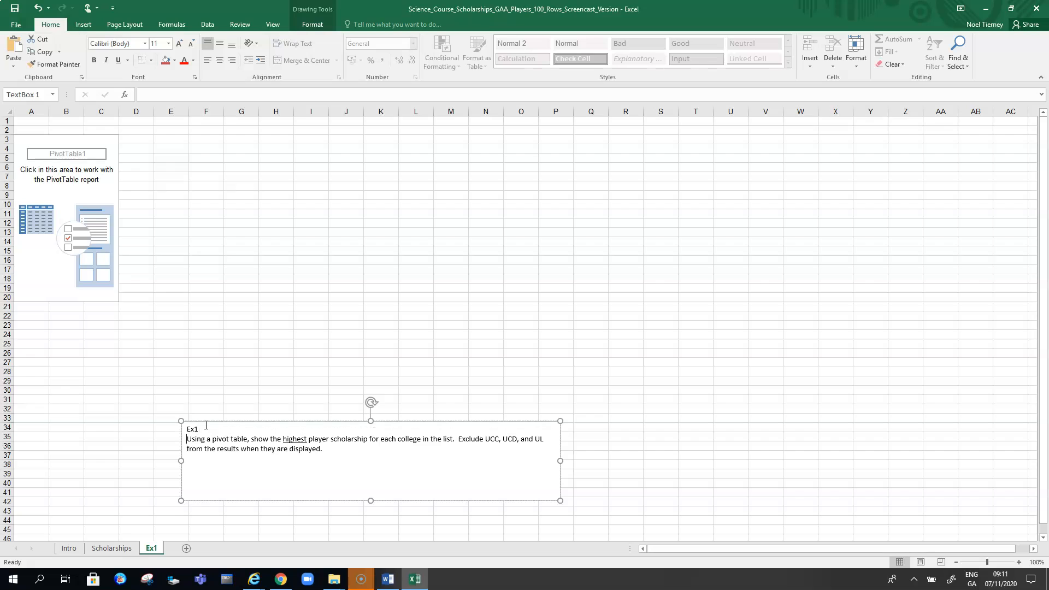
# - Set the question text inside the text box to font size 20
pyautogui.moveTo(324, 449); pyautogui.dragTo(171, 441)
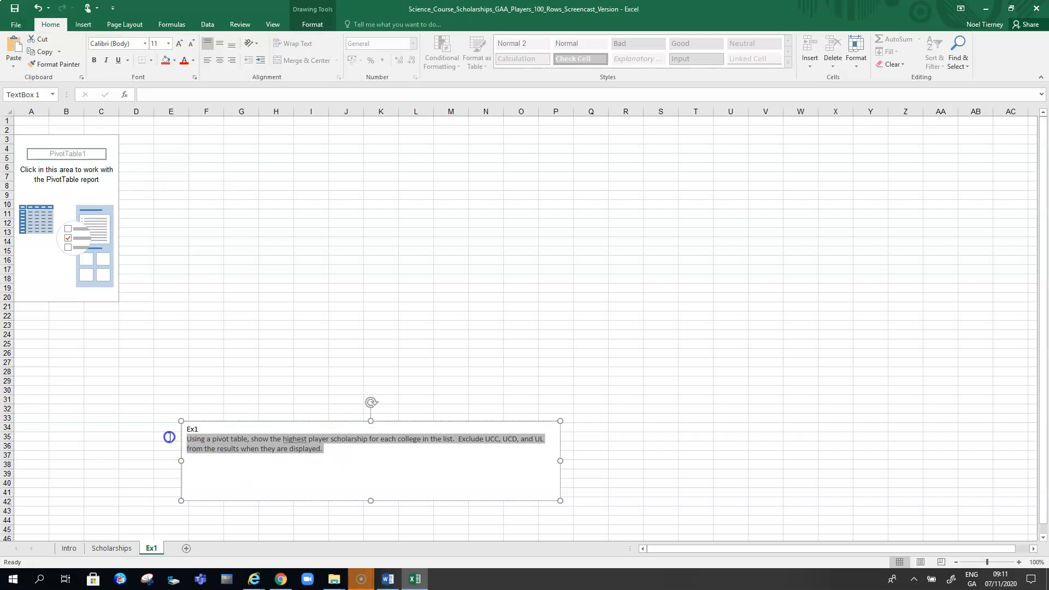
pyautogui.click(169, 43)
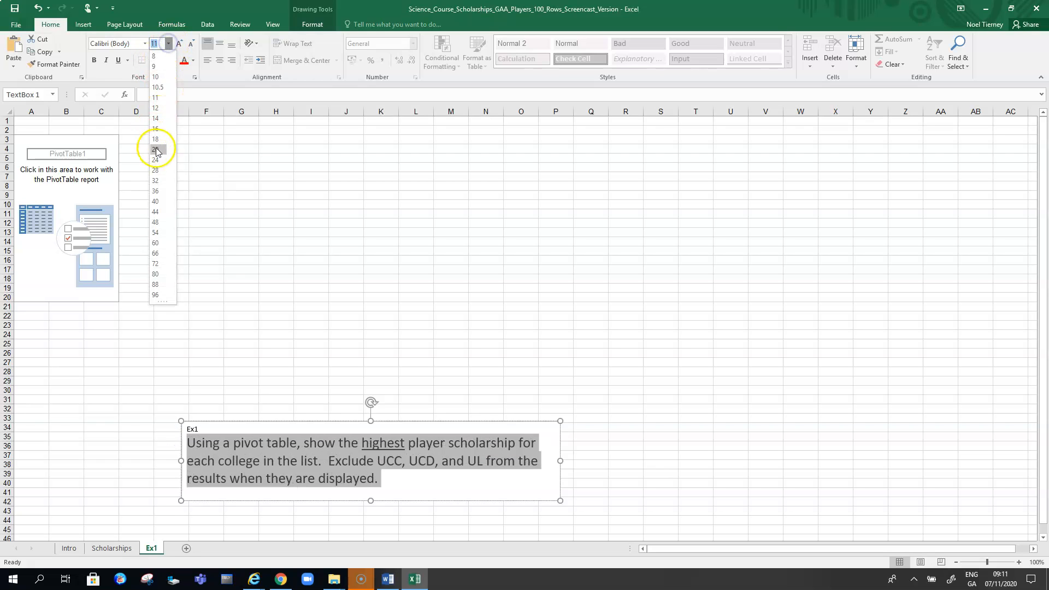
pyautogui.click(156, 149)
pyautogui.click(372, 511)
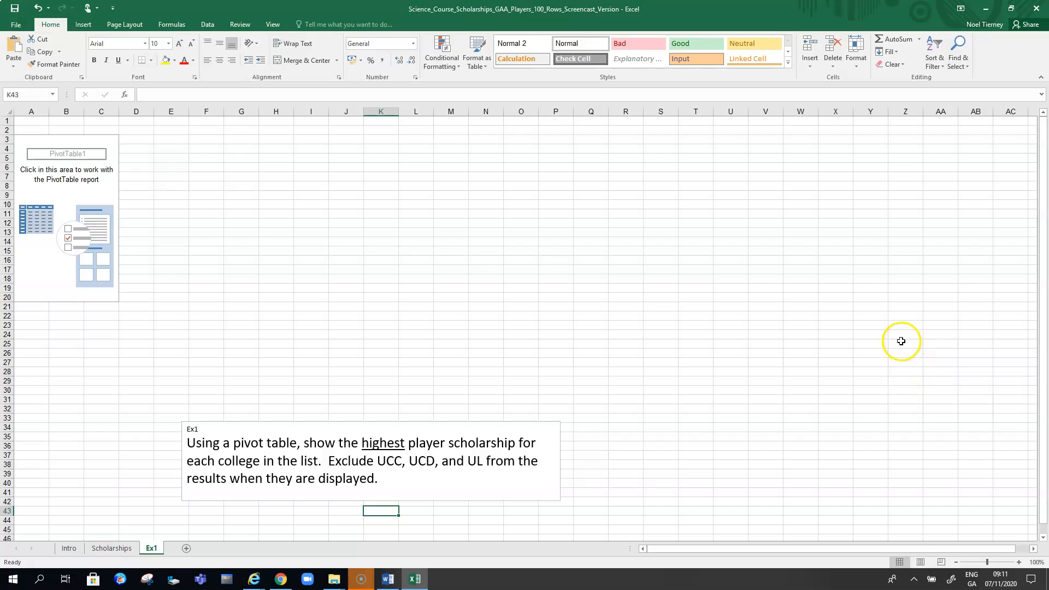
# - Bold the words "scholarship" and "college" in the question text box
pyautogui.click(57, 223)
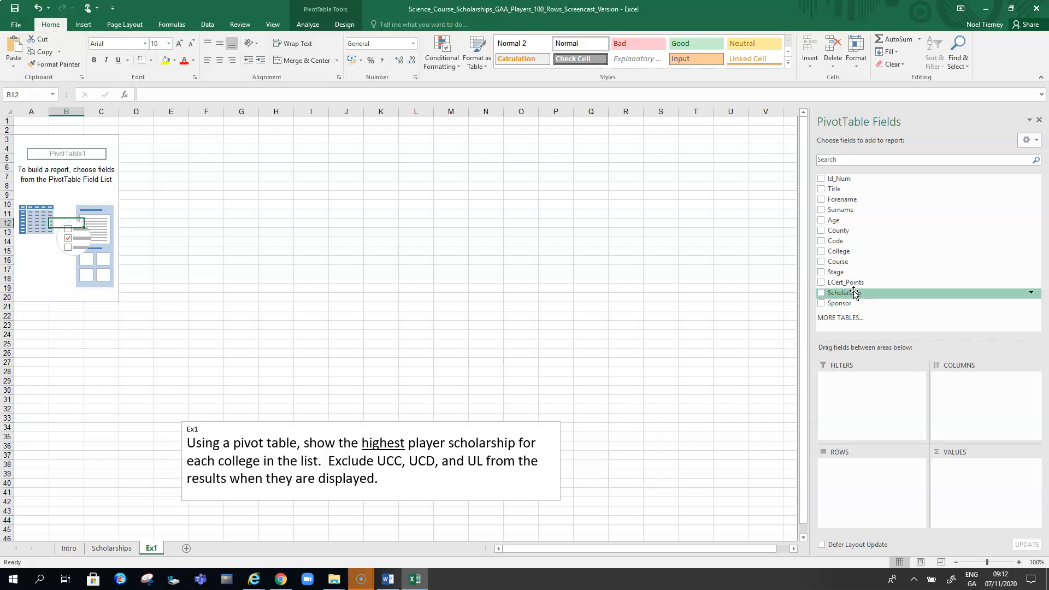
pyautogui.doubleClick(487, 444)
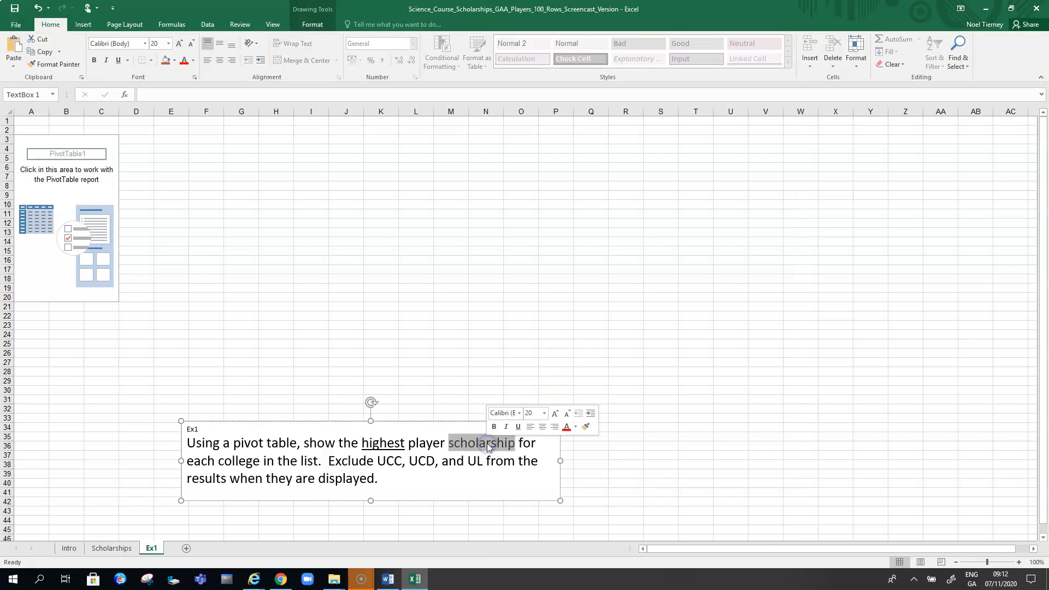
pyautogui.hotkey('ctrl', 'b')
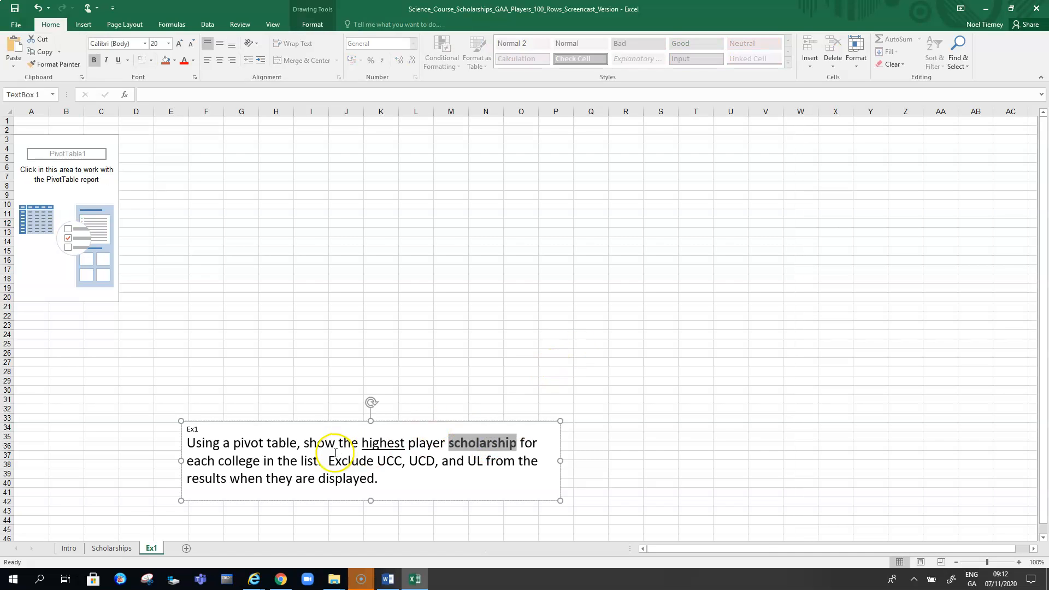
pyautogui.doubleClick(246, 460)
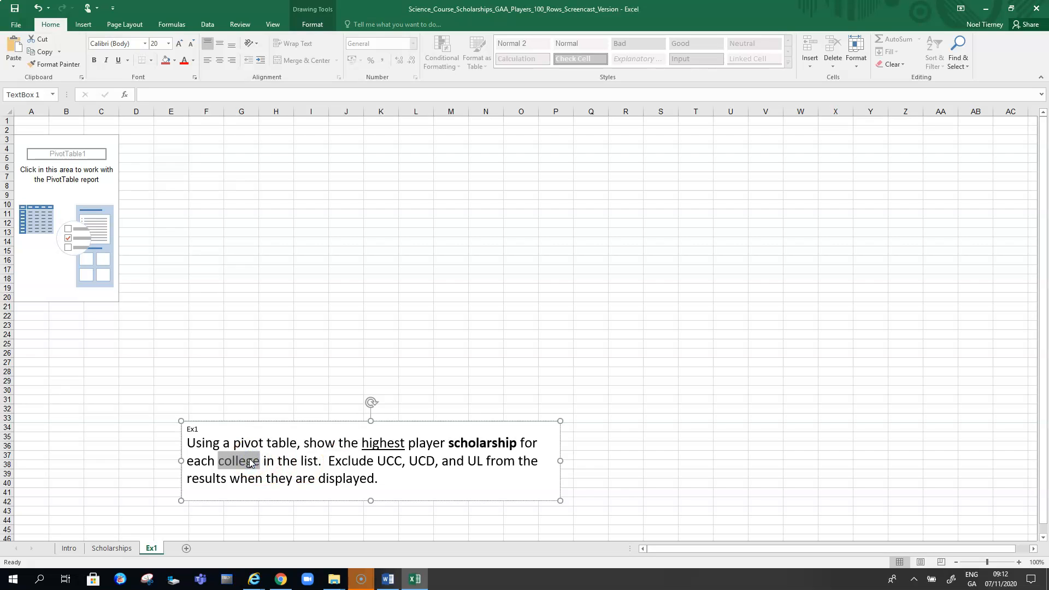
pyautogui.hotkey('ctrl', 'b')
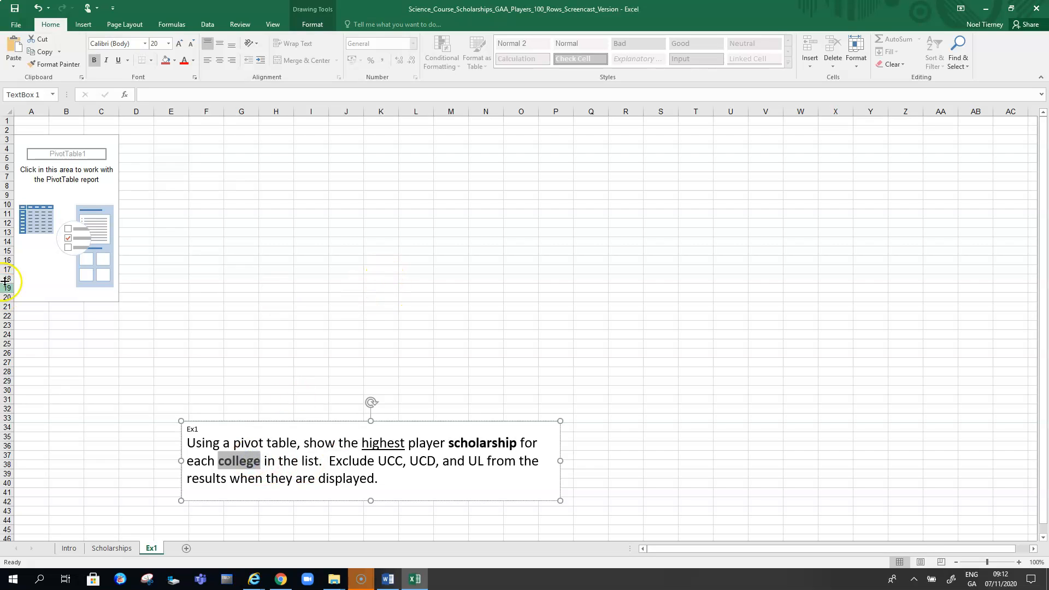
# - Add College to the PivotTable rows and Scholarship to its values
pyautogui.click(58, 194)
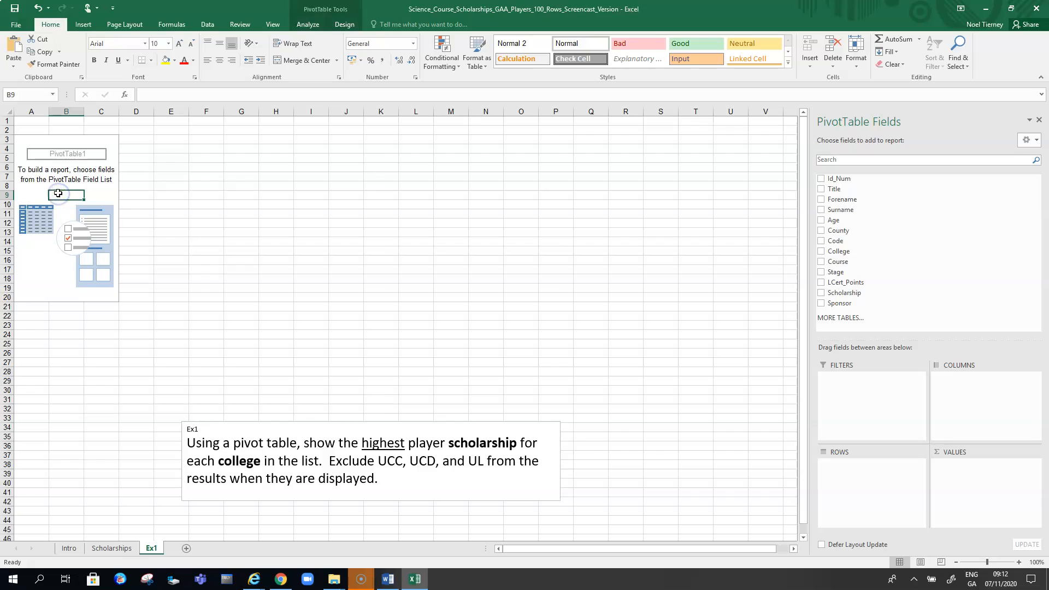
pyautogui.click(821, 252)
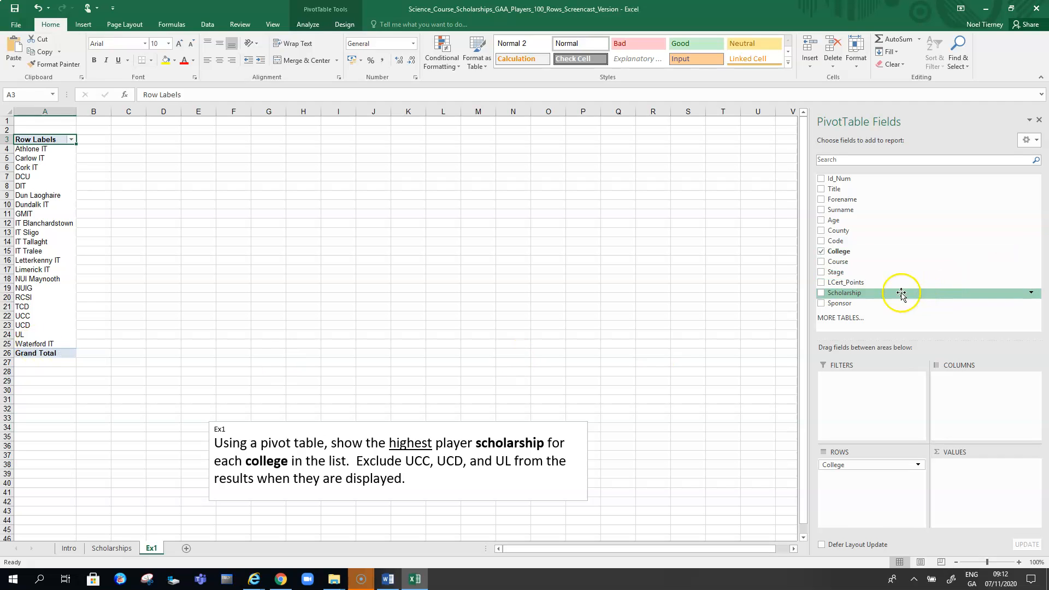
pyautogui.click(821, 293)
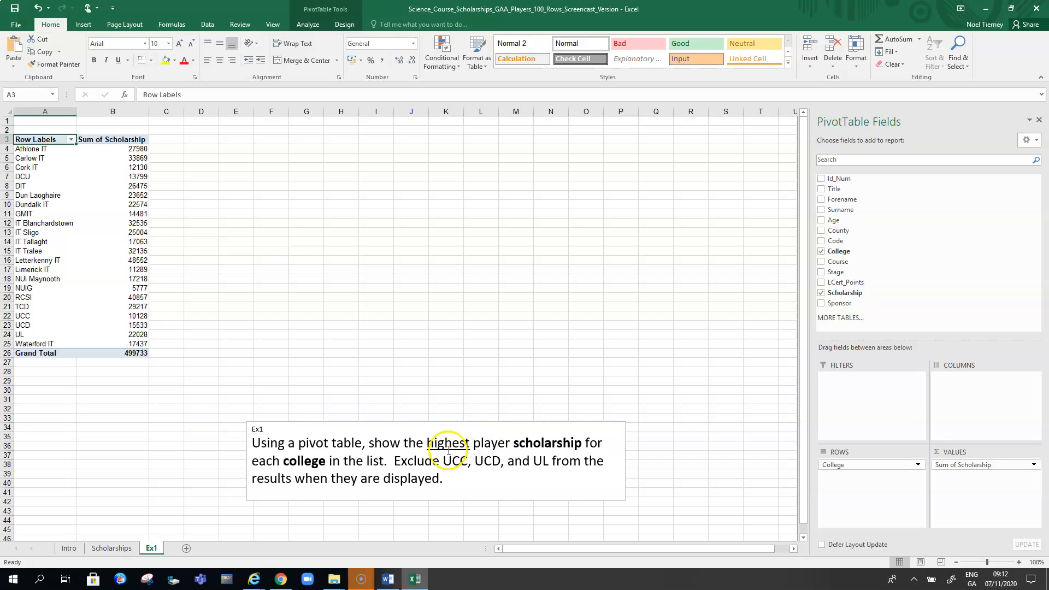
pyautogui.moveTo(431, 443); pyautogui.dragTo(449, 442)
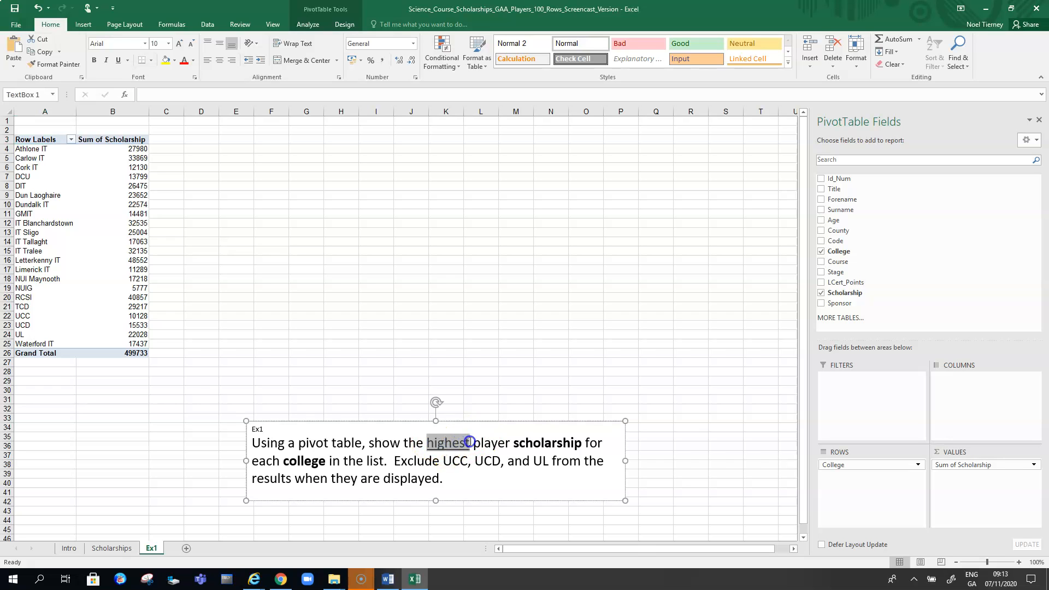
pyautogui.click(263, 251)
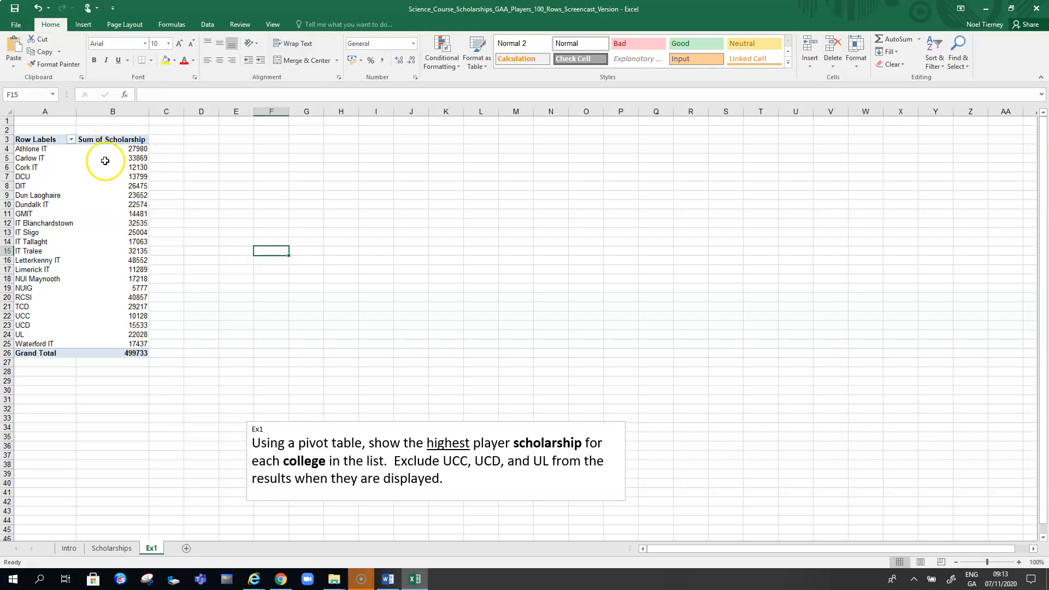
pyautogui.click(104, 195)
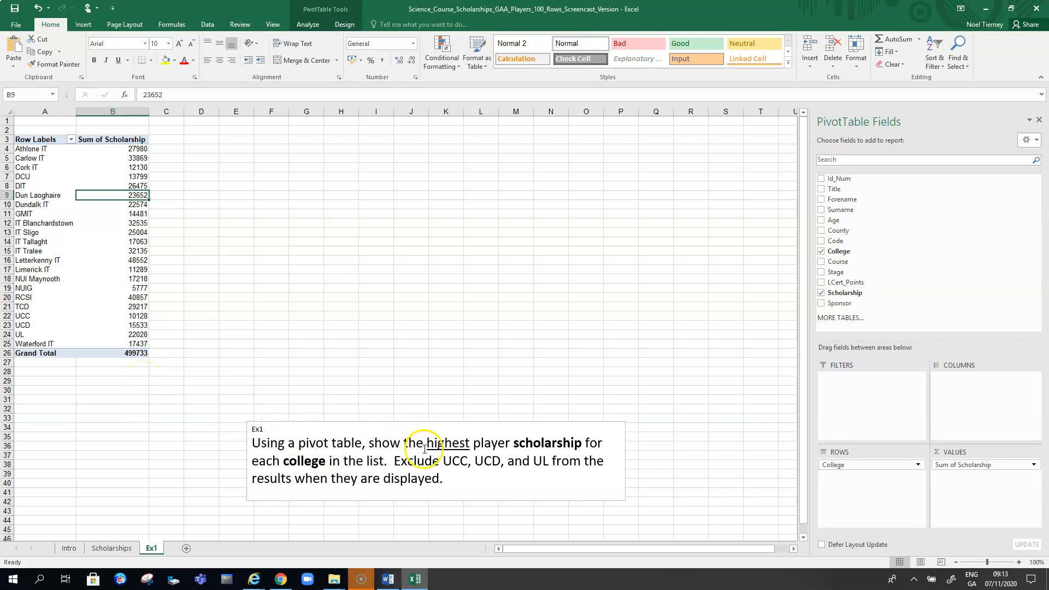
pyautogui.click(291, 389)
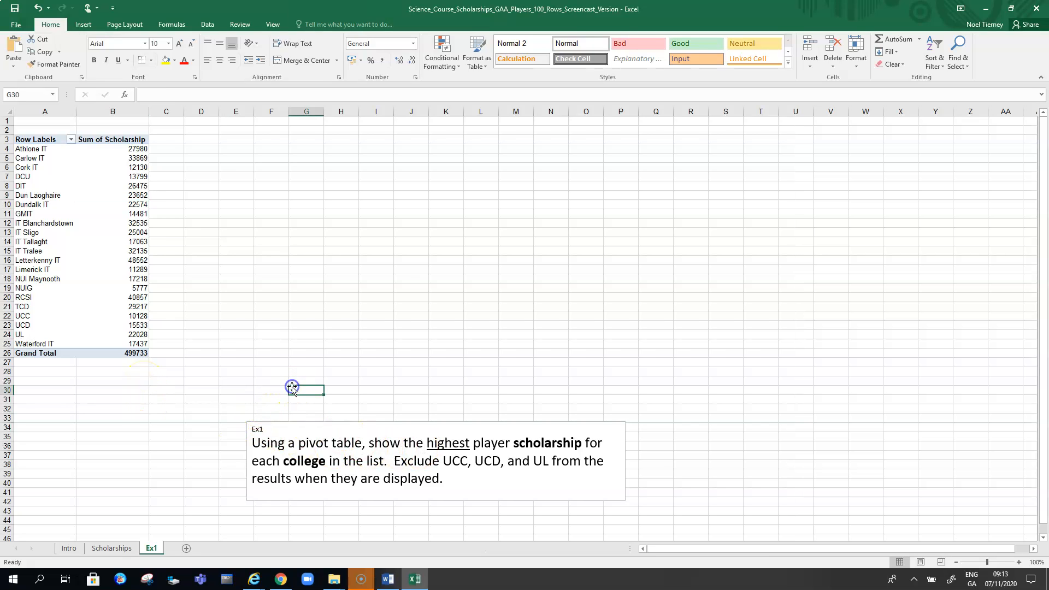
pyautogui.click(90, 297)
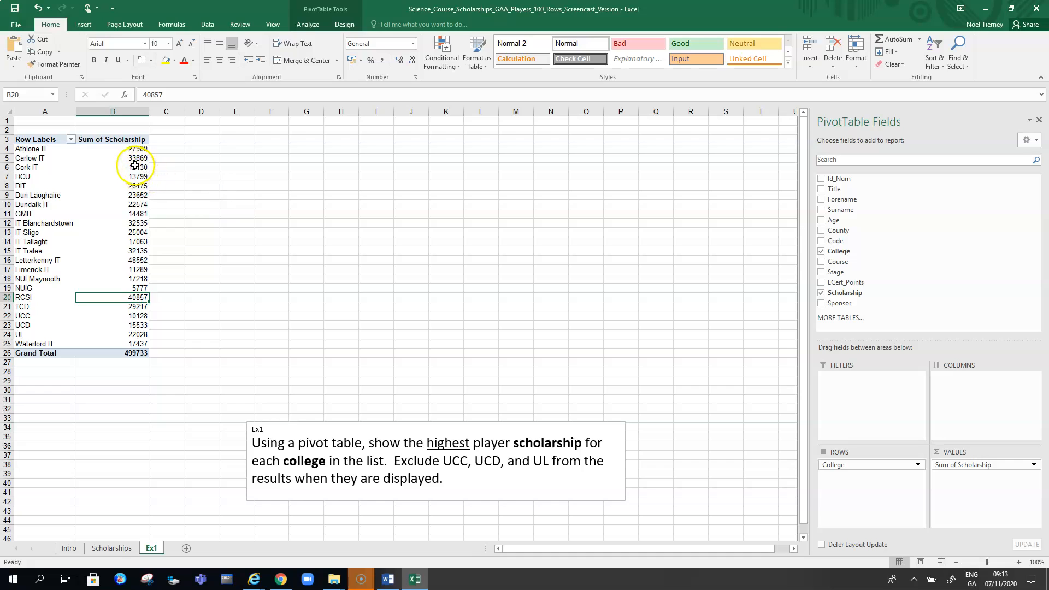
# - Change the Scholarship value field to summarize by Max
pyautogui.click(1034, 465)
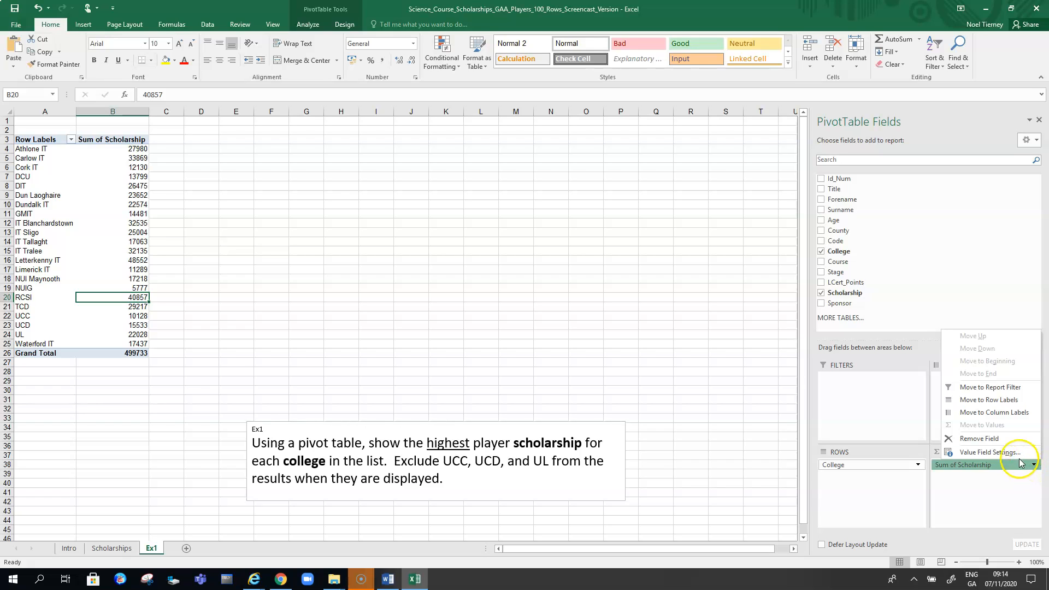
pyautogui.click(981, 456)
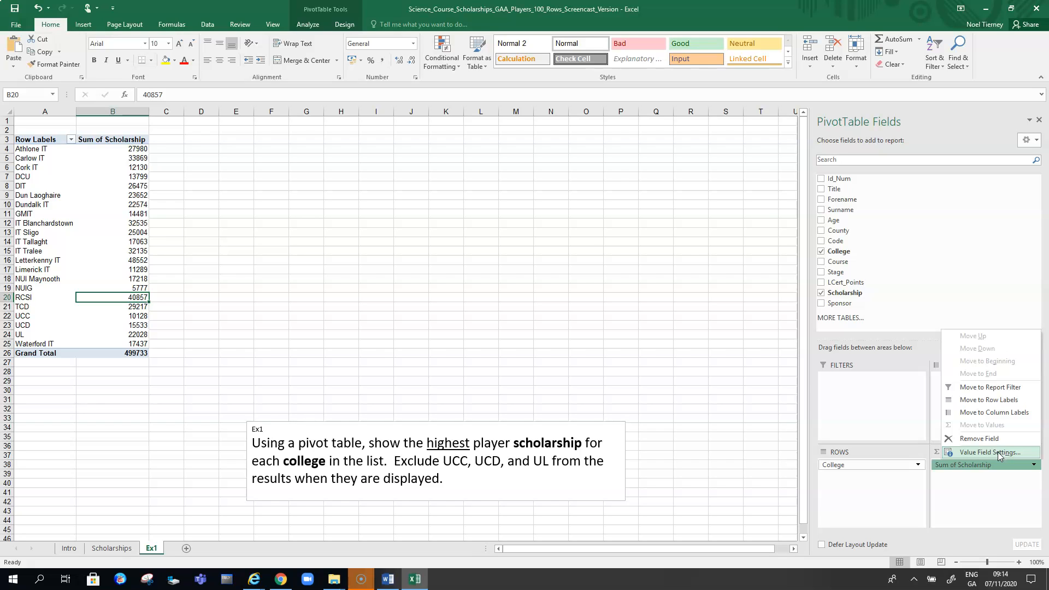
pyautogui.click(990, 453)
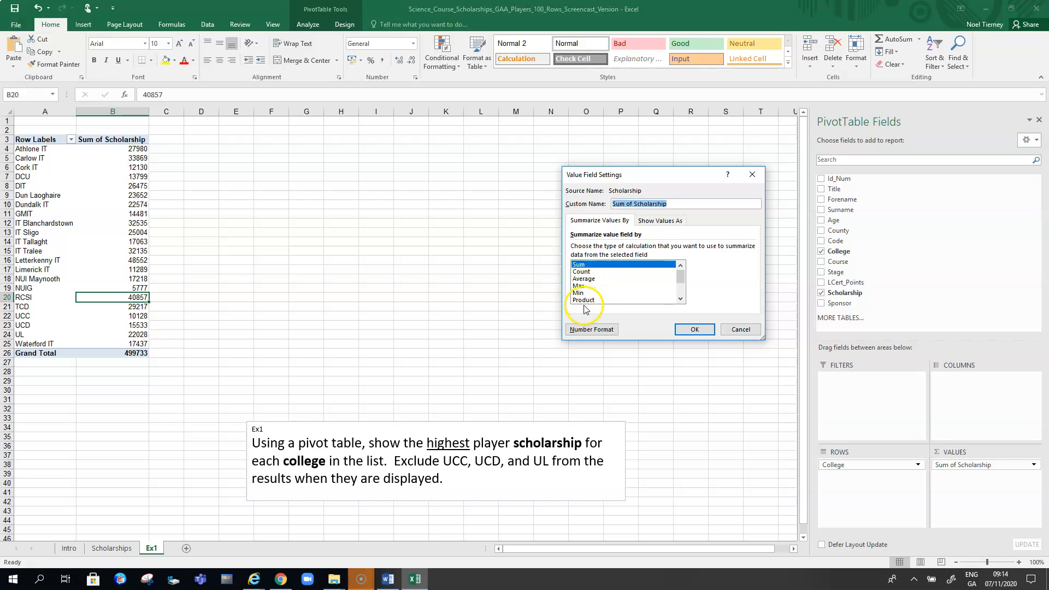
pyautogui.click(681, 299)
pyautogui.click(680, 299)
pyautogui.click(680, 299)
pyautogui.click(680, 299)
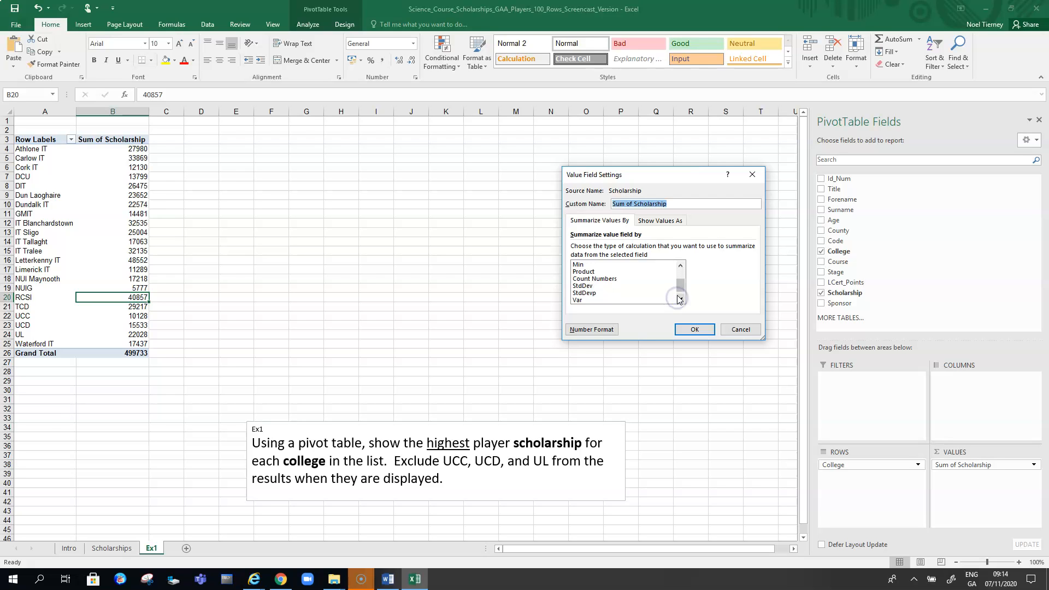
pyautogui.click(682, 270)
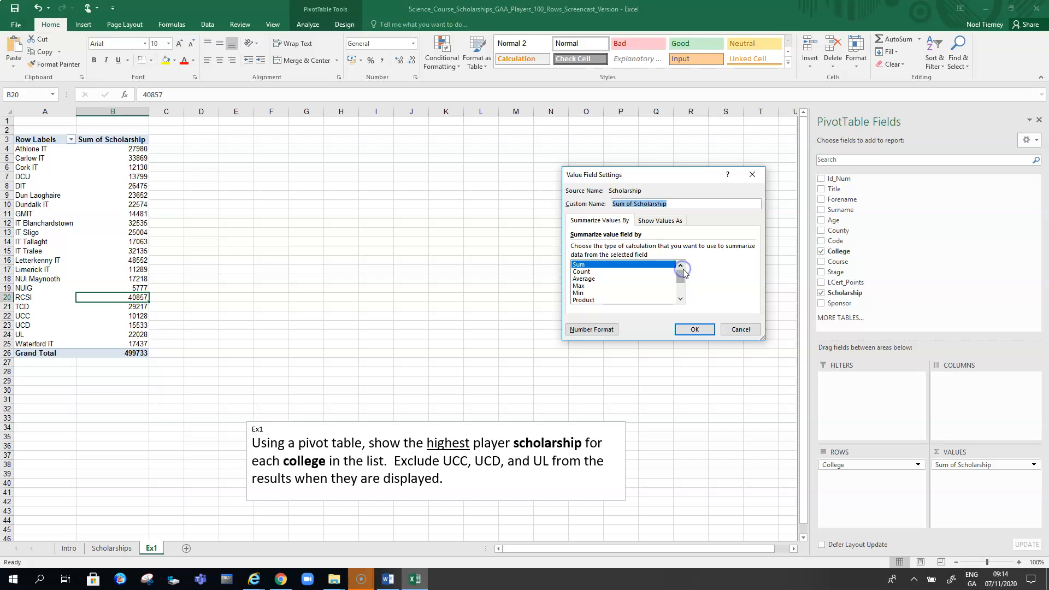
pyautogui.click(583, 287)
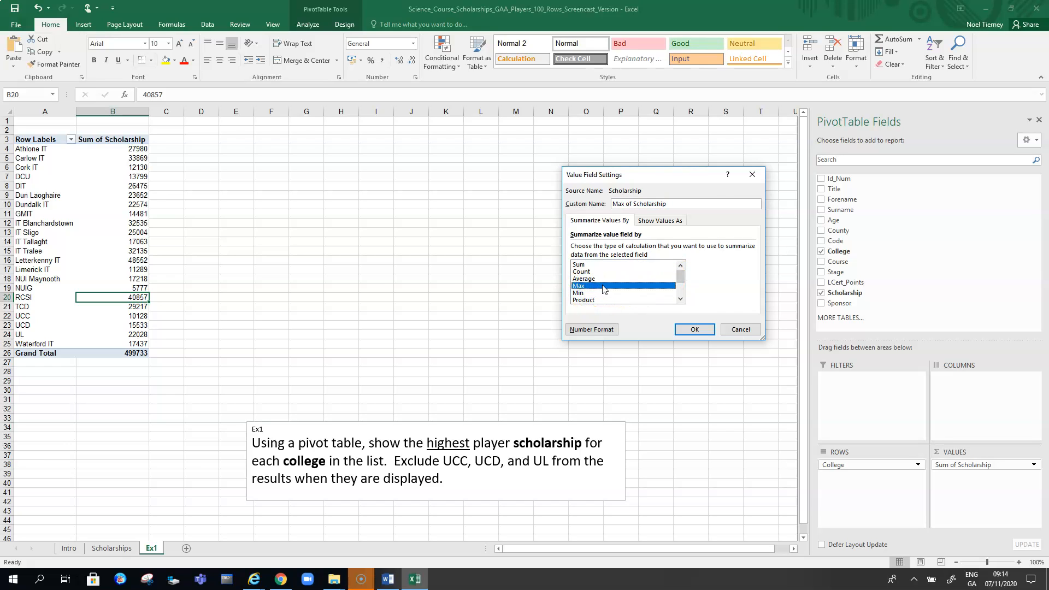
pyautogui.click(695, 329)
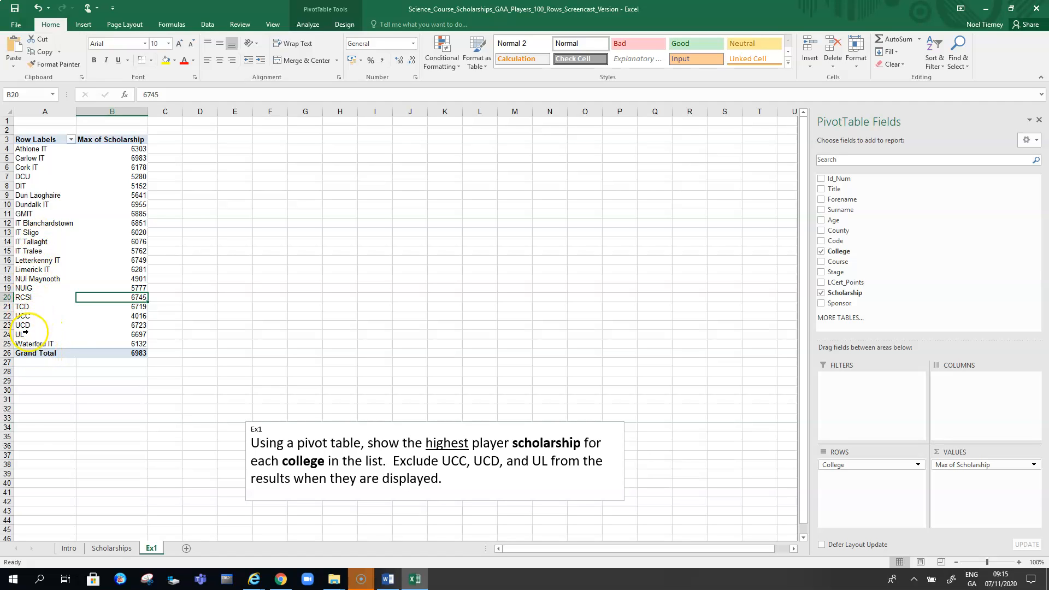
# - Filter the college row labels to exclude UCC, UCD and UL
pyautogui.click(71, 139)
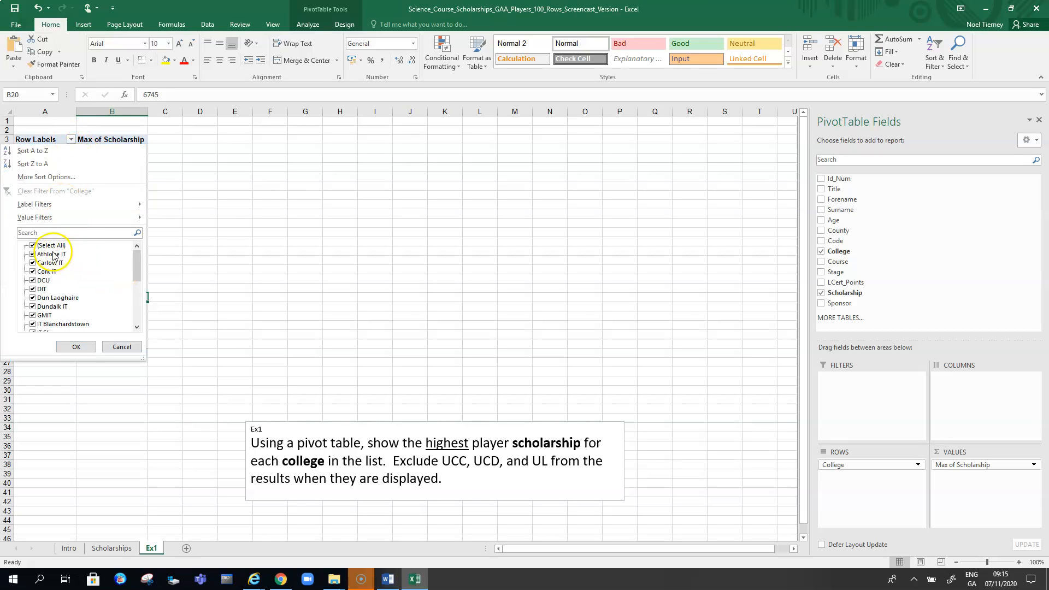
pyautogui.moveTo(136, 263); pyautogui.dragTo(136, 300)
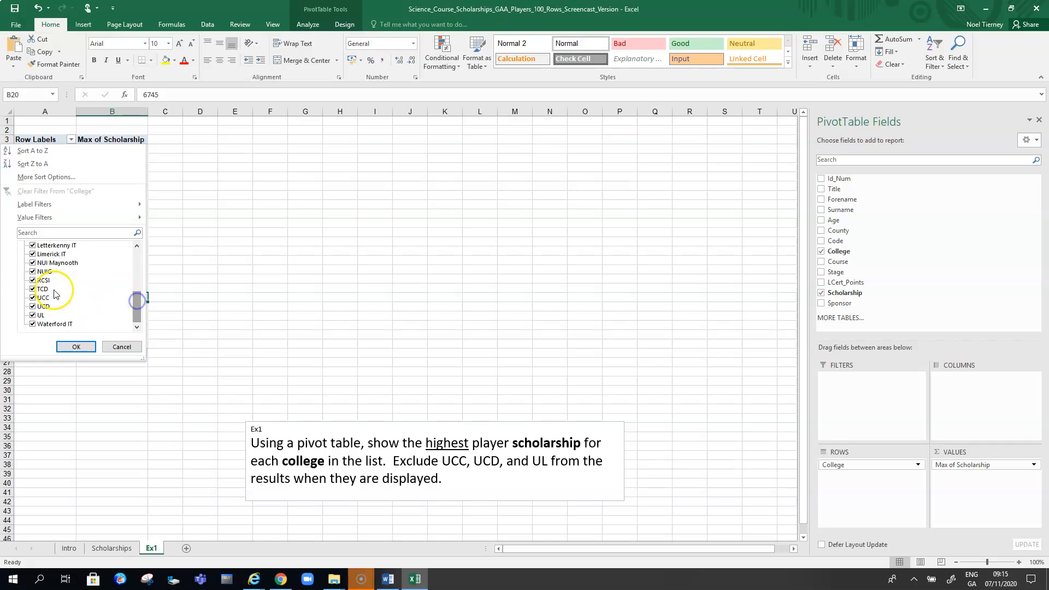
pyautogui.click(33, 298)
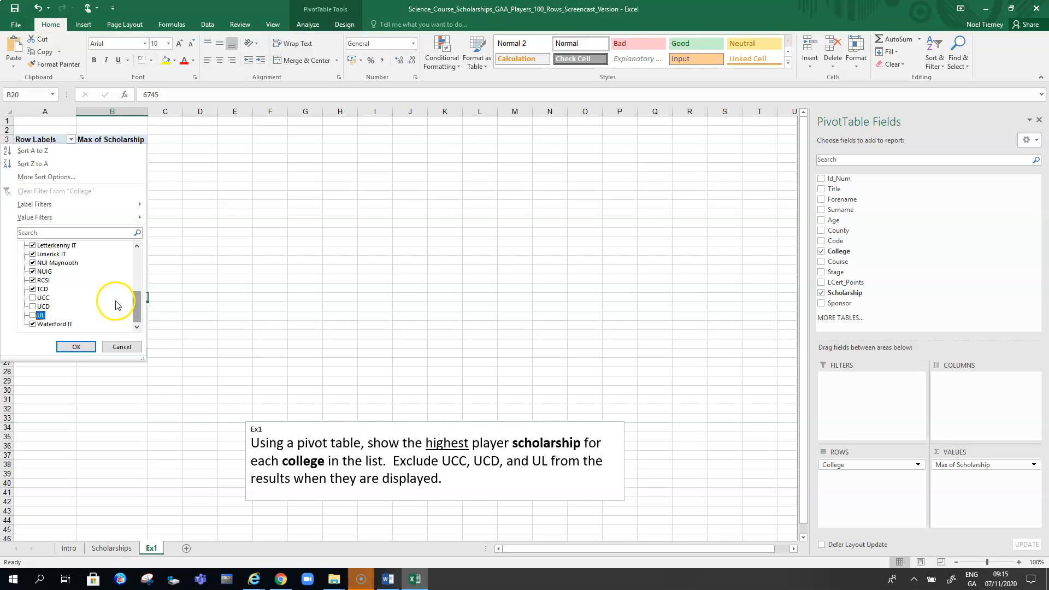
pyautogui.click(77, 347)
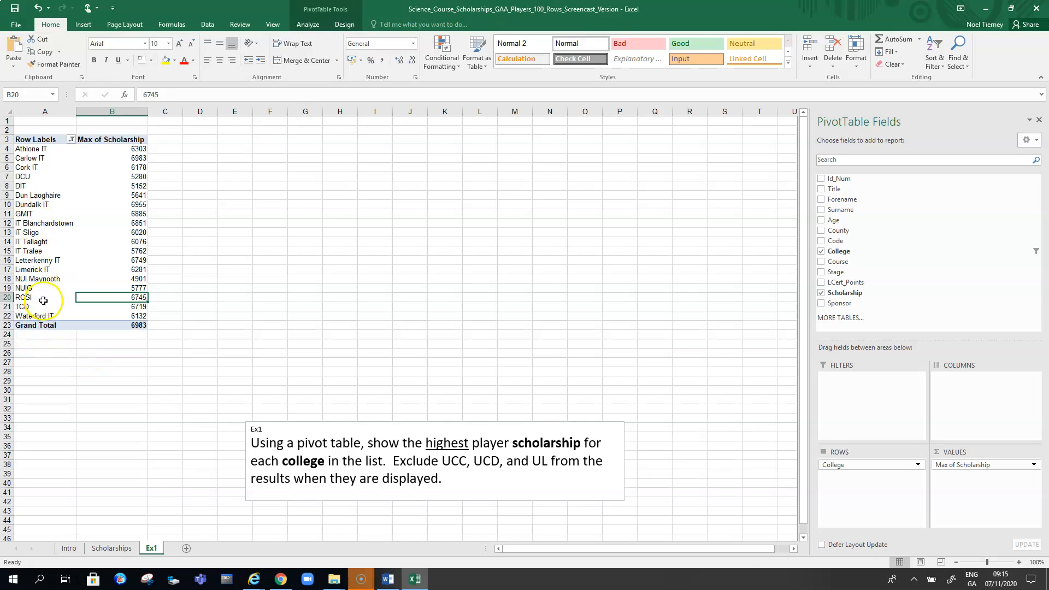
pyautogui.click(100, 141)
pyautogui.doubleClick(100, 141)
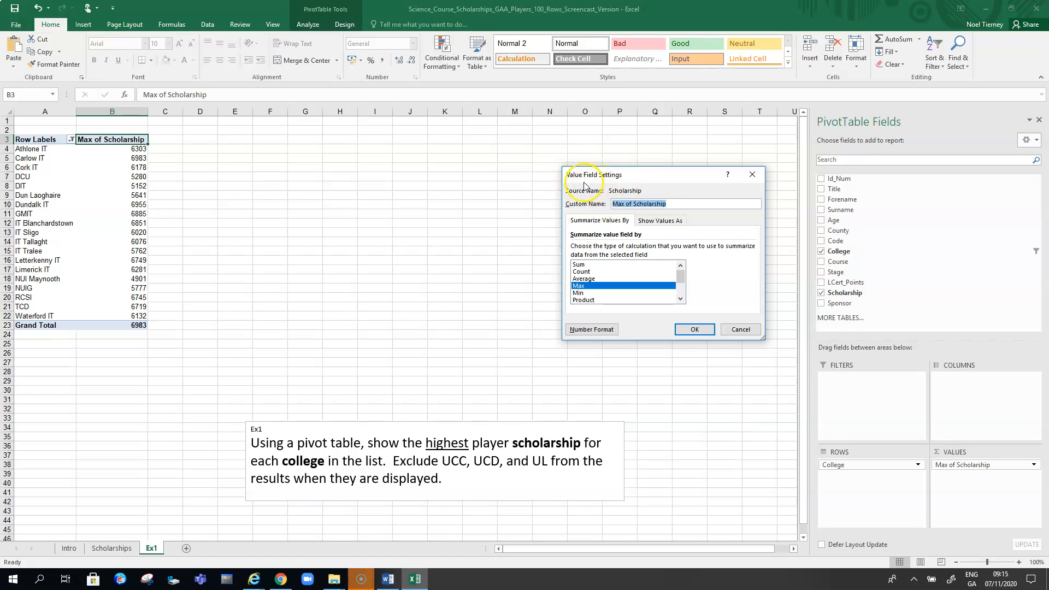
pyautogui.click(741, 329)
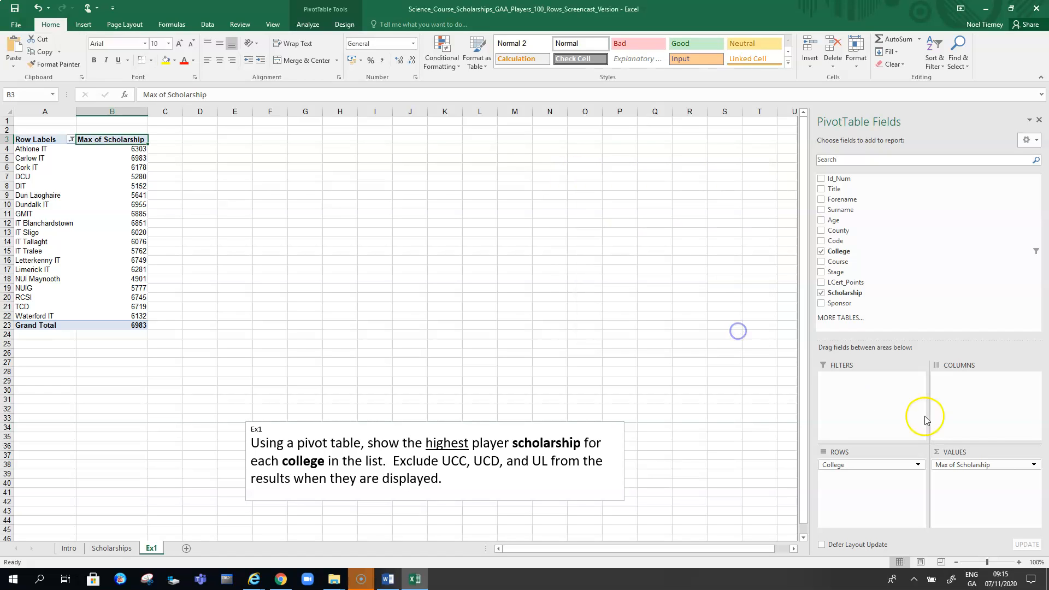
pyautogui.click(1034, 466)
pyautogui.click(1029, 453)
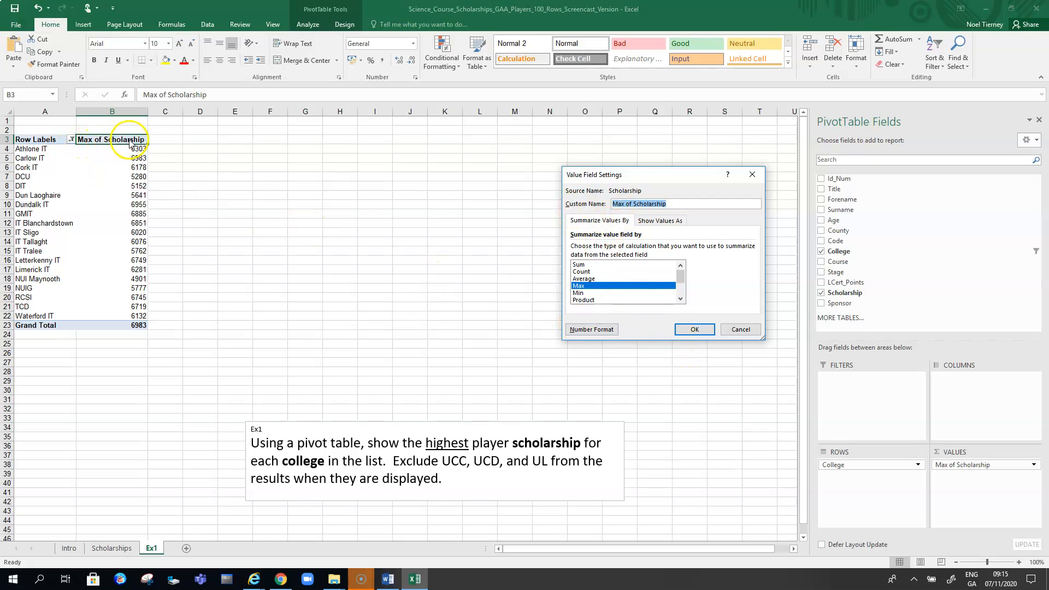
pyautogui.click(743, 329)
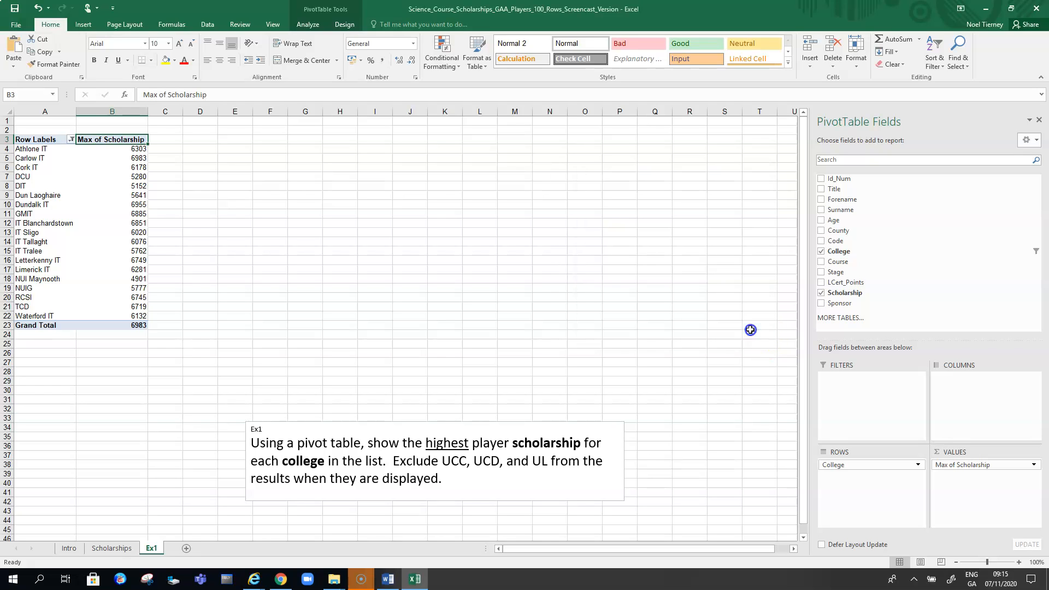
# - Rename the value field to Largest Scholarship Per College
pyautogui.doubleClick(107, 139)
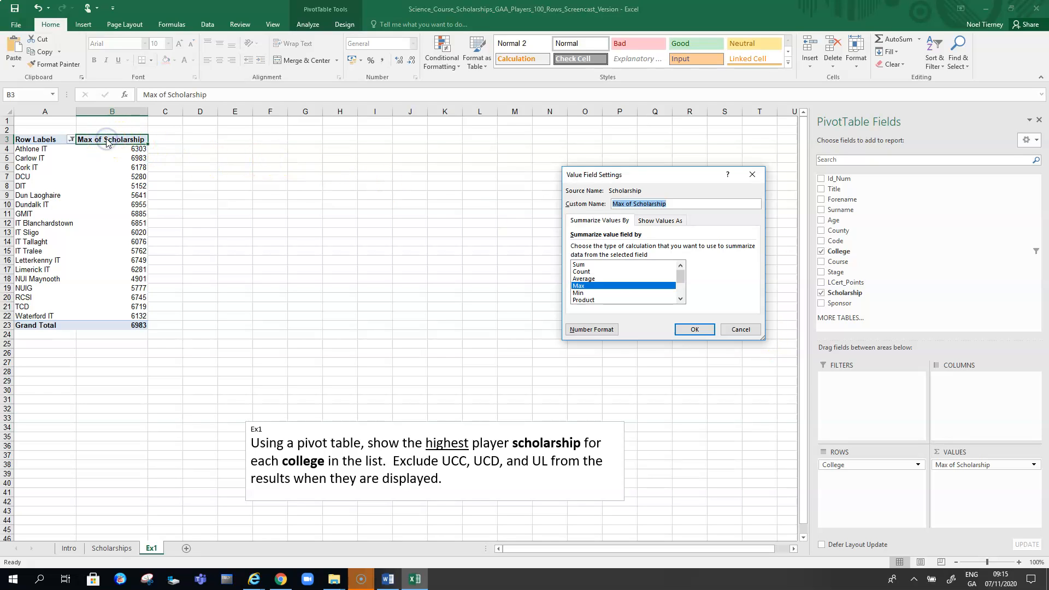
pyautogui.click(634, 204)
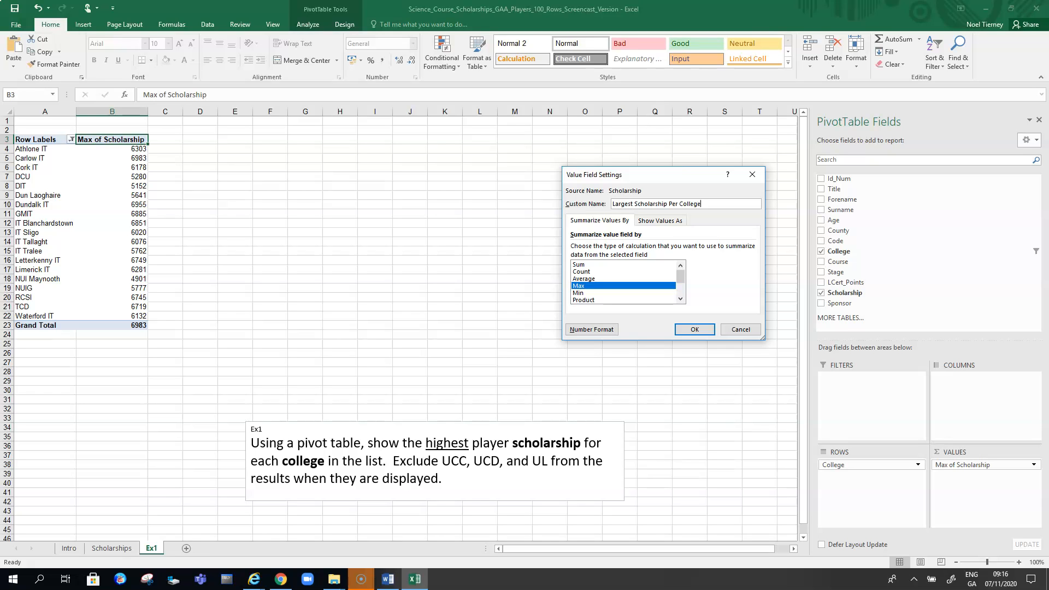
pyautogui.click(695, 329)
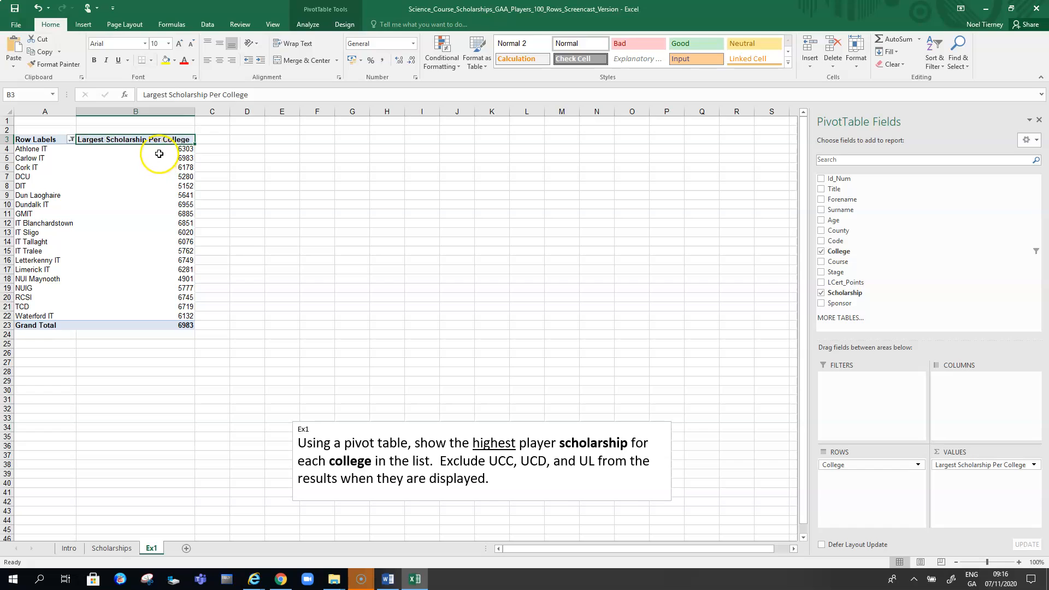
# - Format the Largest Scholarship Per College values as euro currency with 0 decimal places
pyautogui.moveTo(157, 147); pyautogui.dragTo(167, 323)
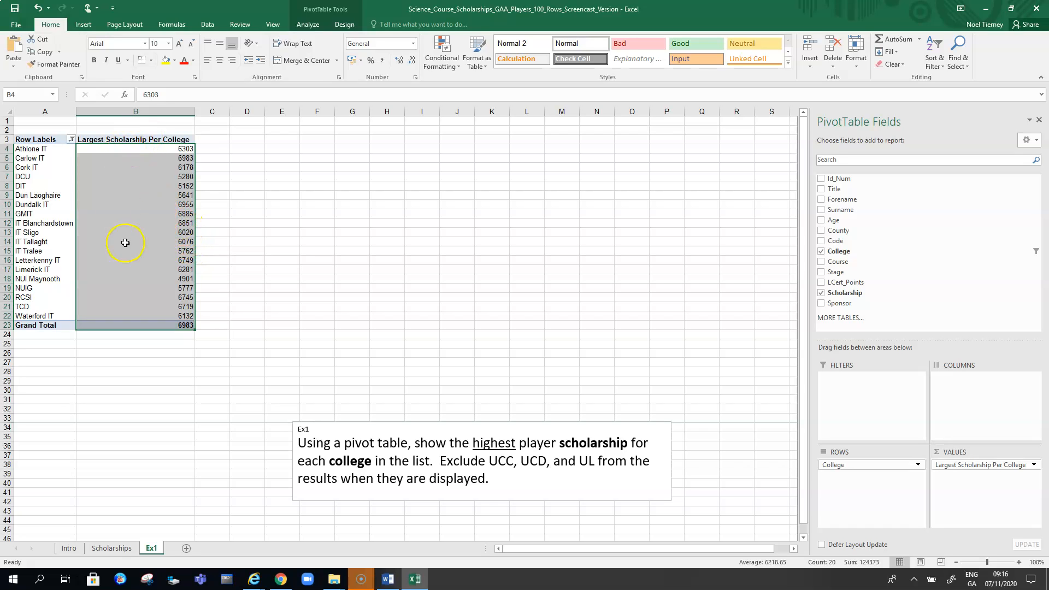
pyautogui.rightClick(187, 200)
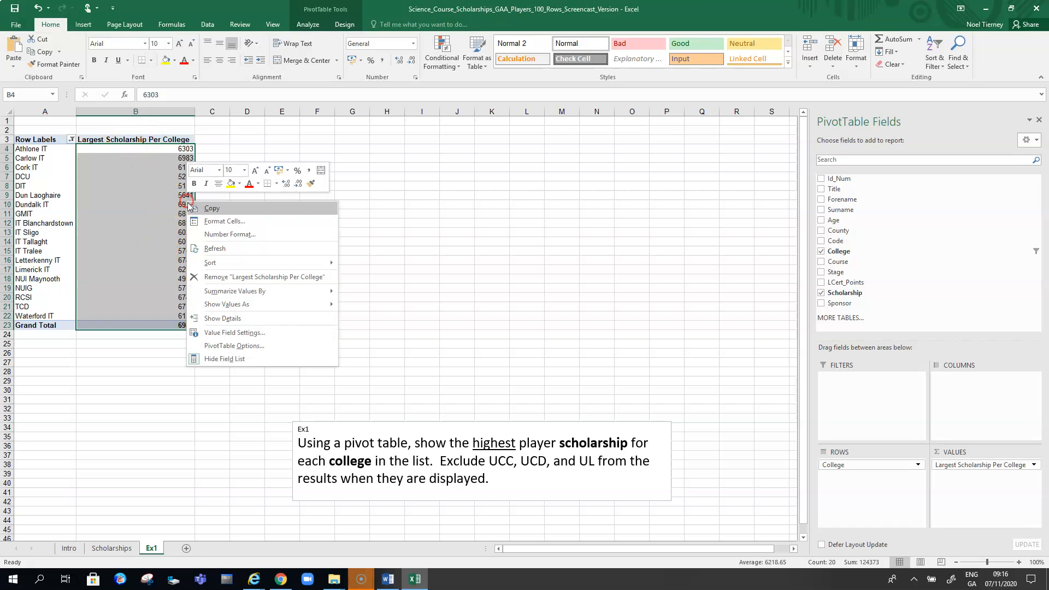
pyautogui.click(215, 220)
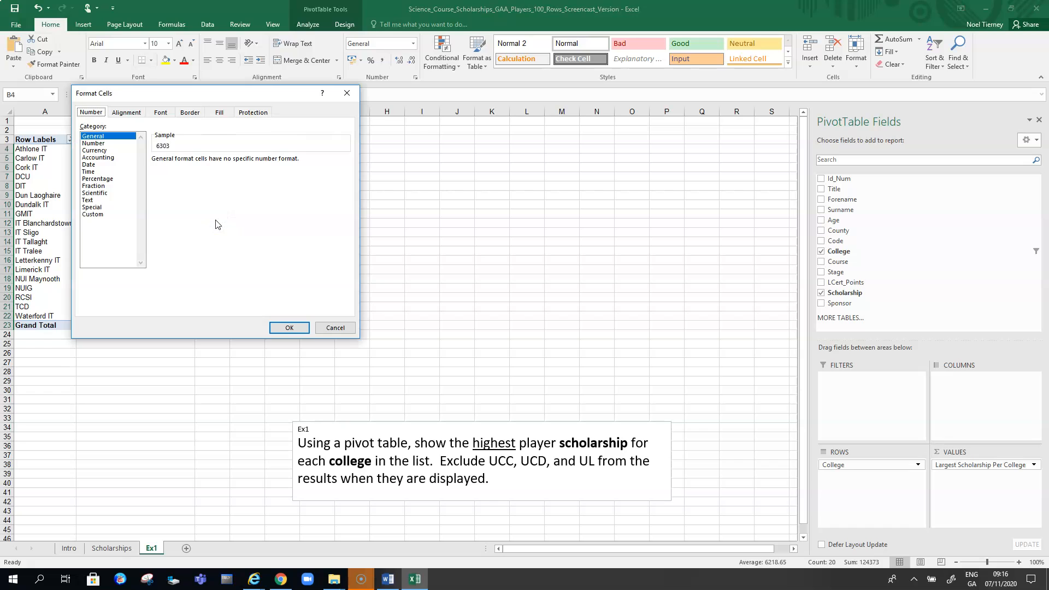
pyautogui.click(87, 151)
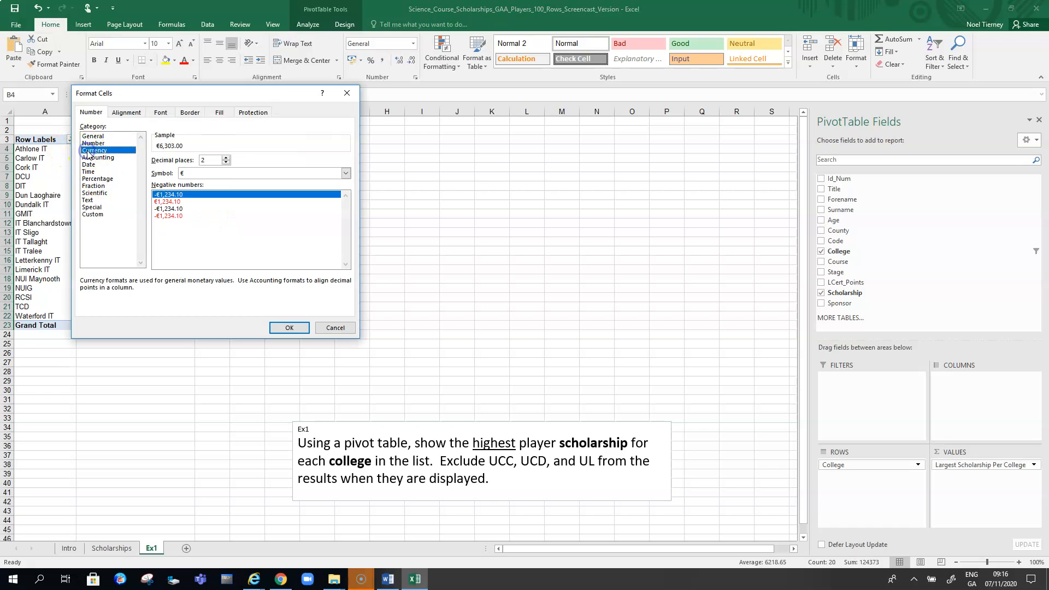
pyautogui.click(226, 163)
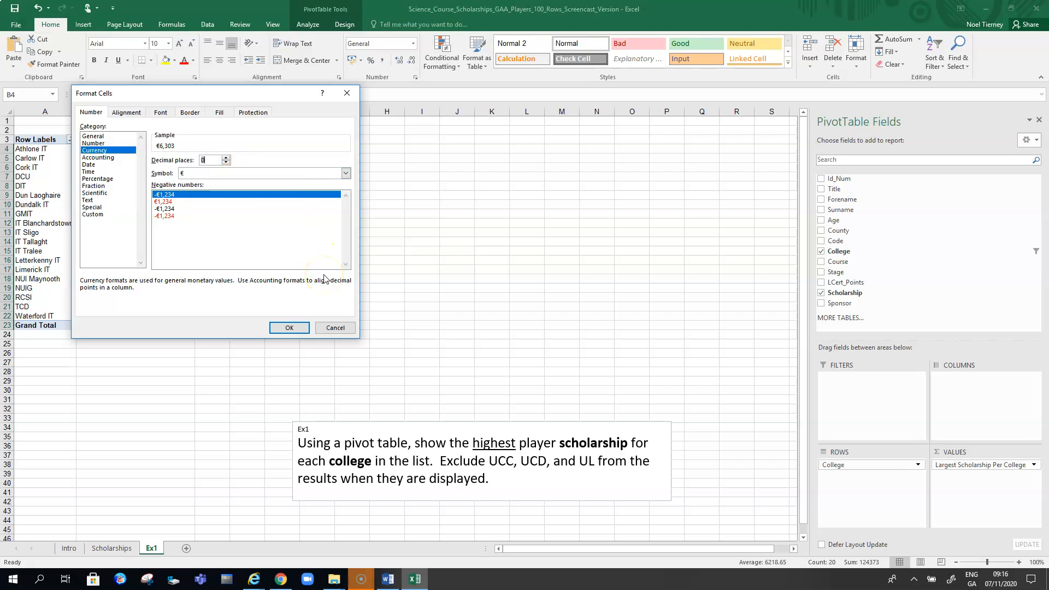
pyautogui.click(289, 328)
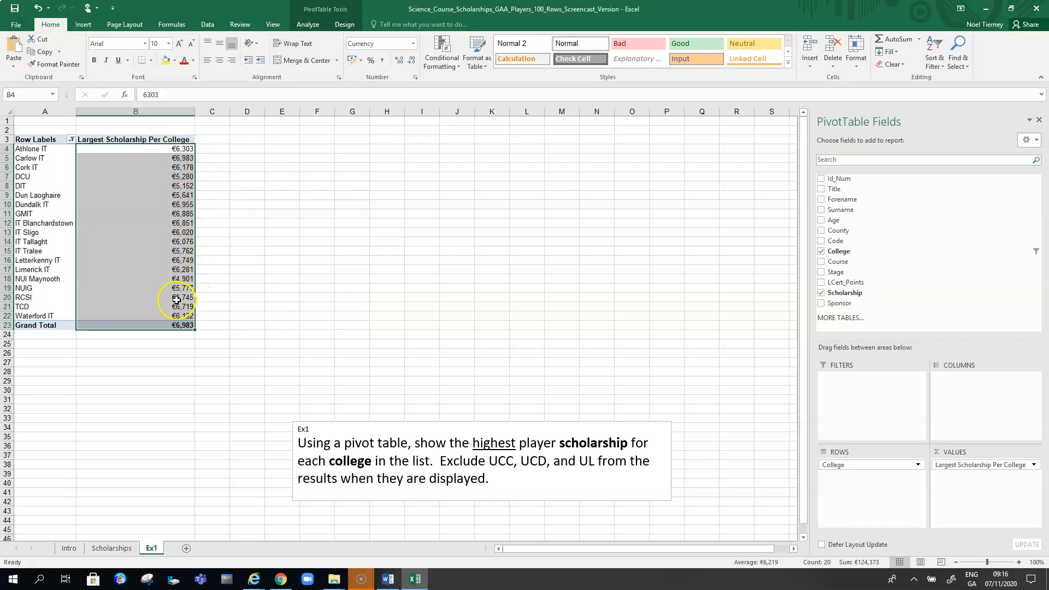
pyautogui.click(411, 346)
pyautogui.click(60, 251)
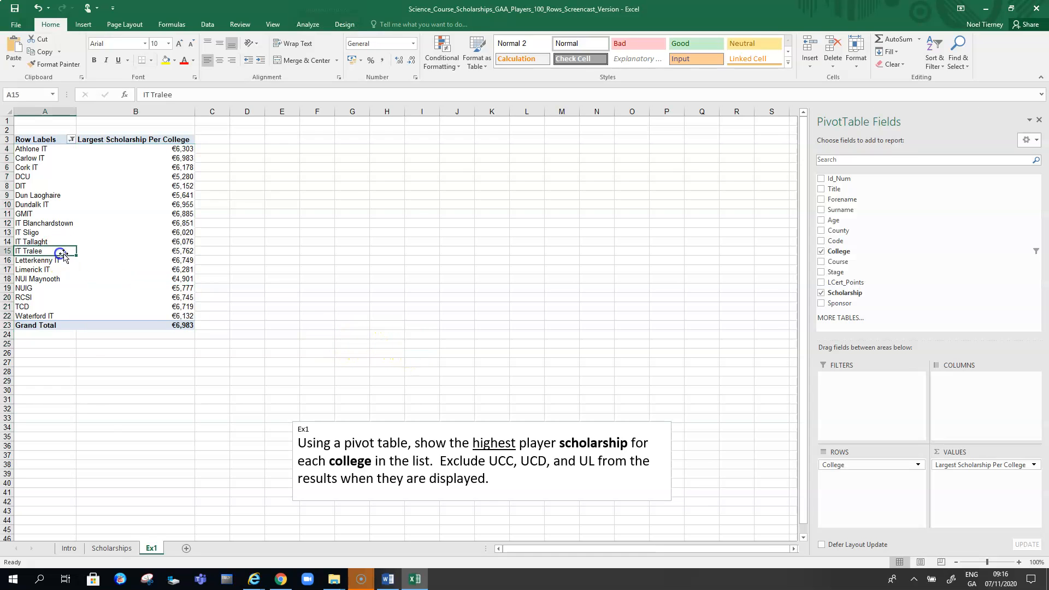
pyautogui.click(116, 550)
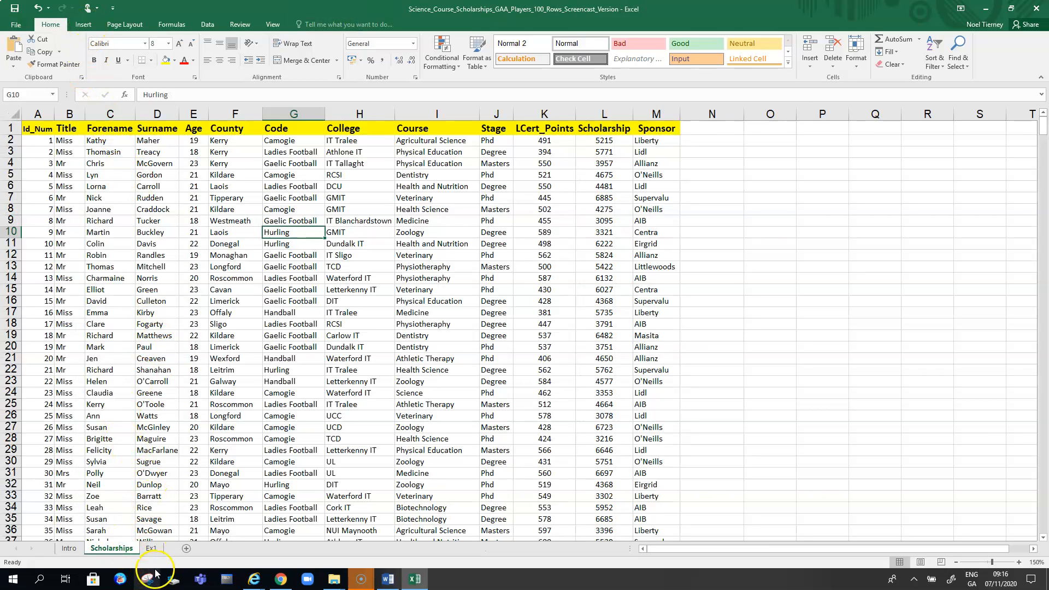
pyautogui.click(151, 549)
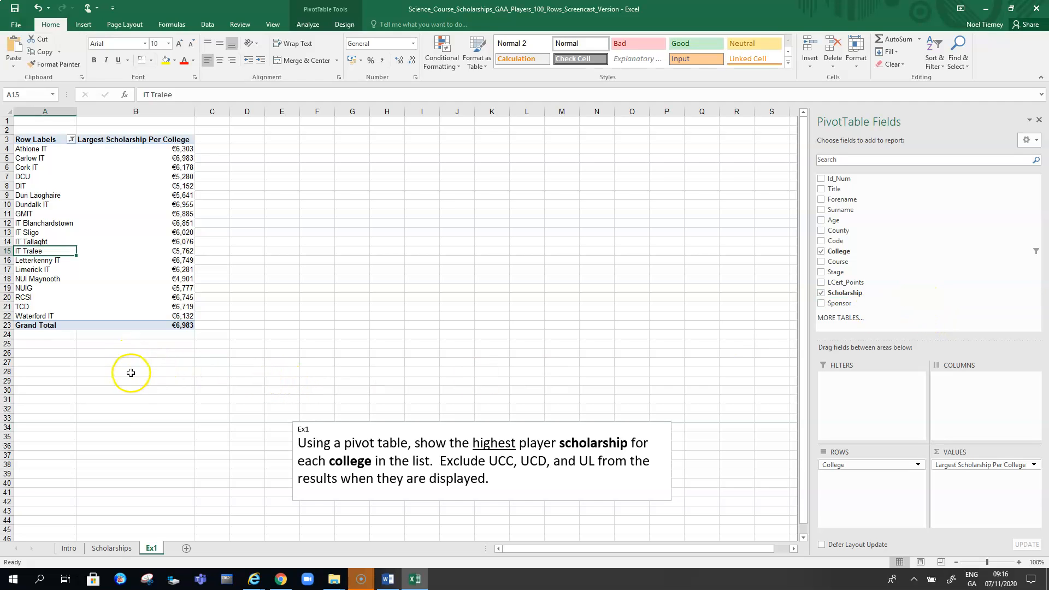
pyautogui.click(129, 403)
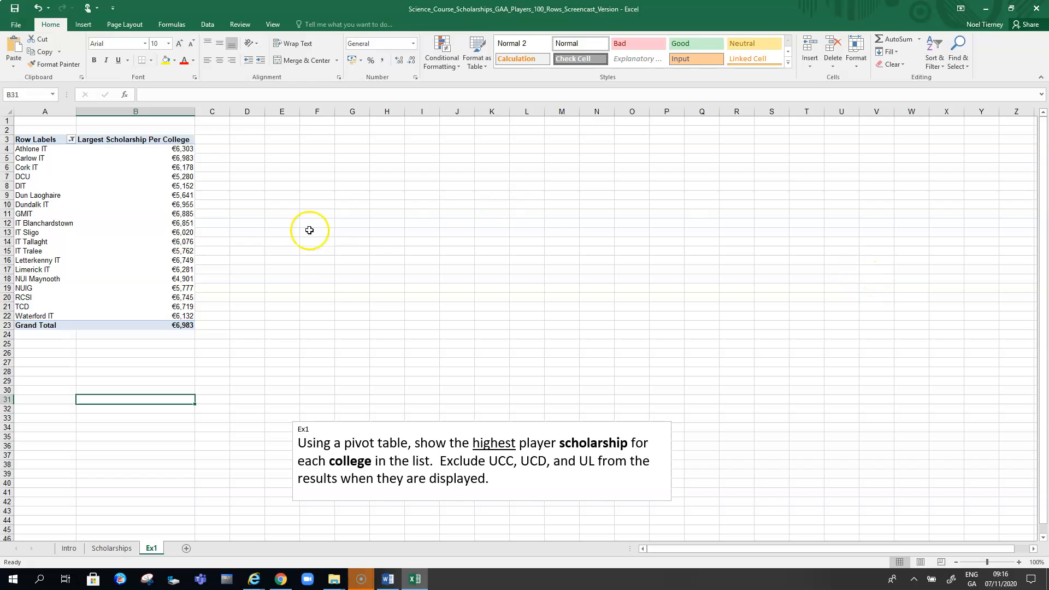
# - Try swapping College for County in the PivotTable rows, then restore College as the row field
pyautogui.click(79, 222)
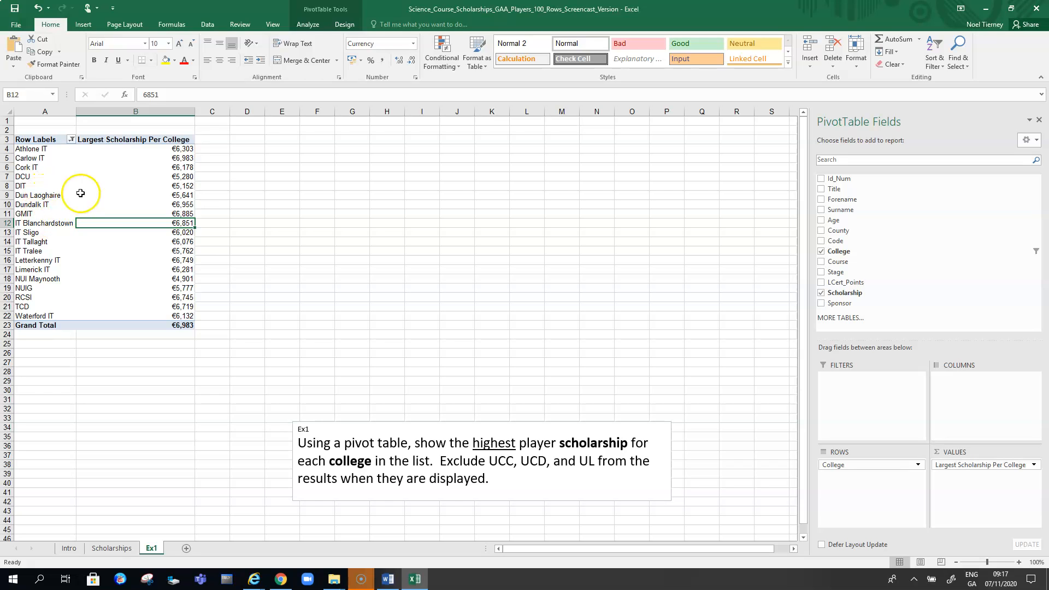
pyautogui.click(821, 252)
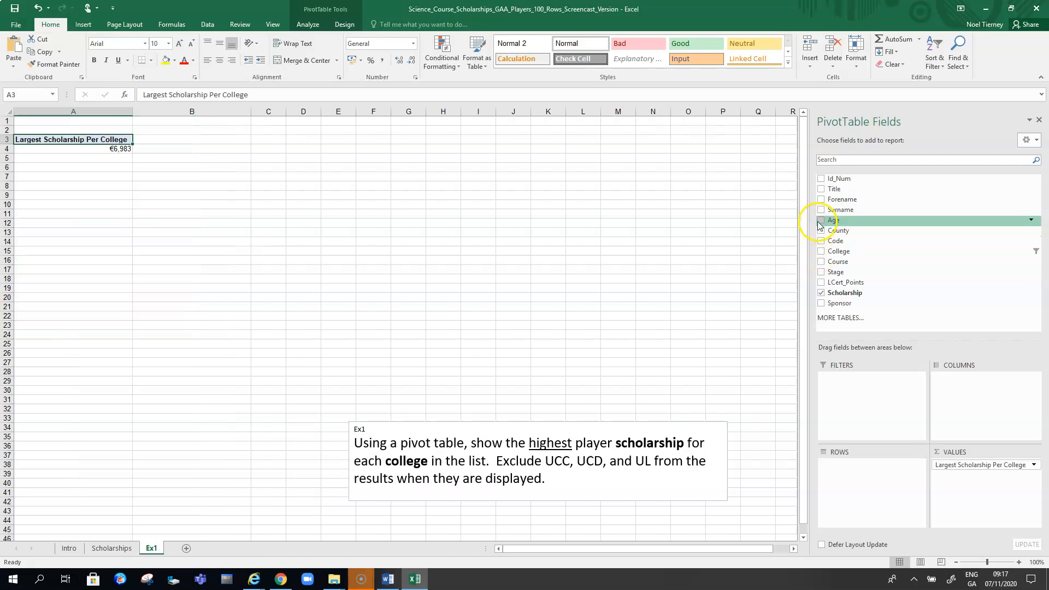
pyautogui.click(822, 231)
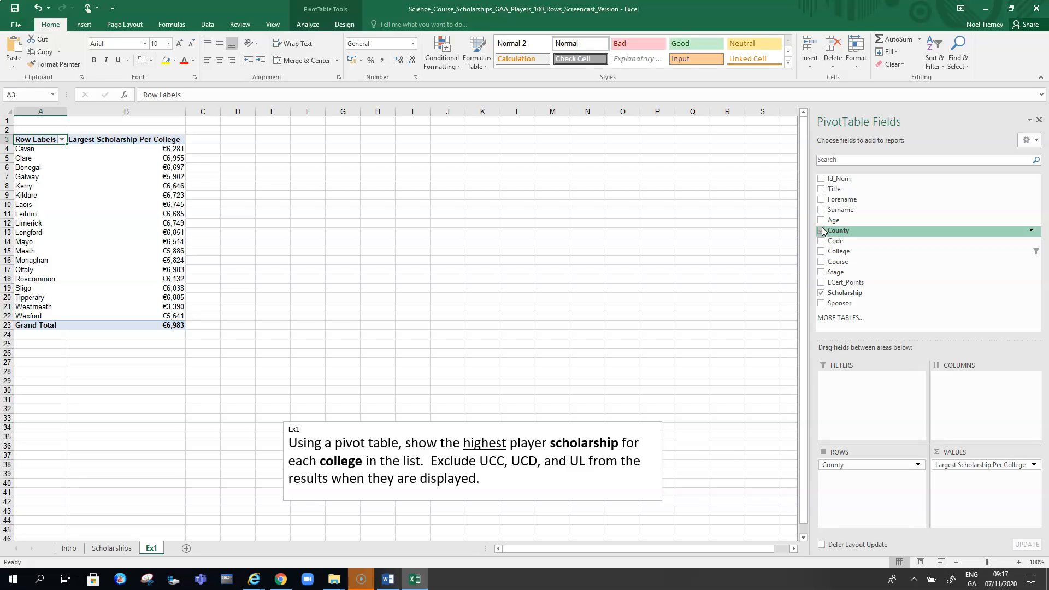
pyautogui.click(822, 231)
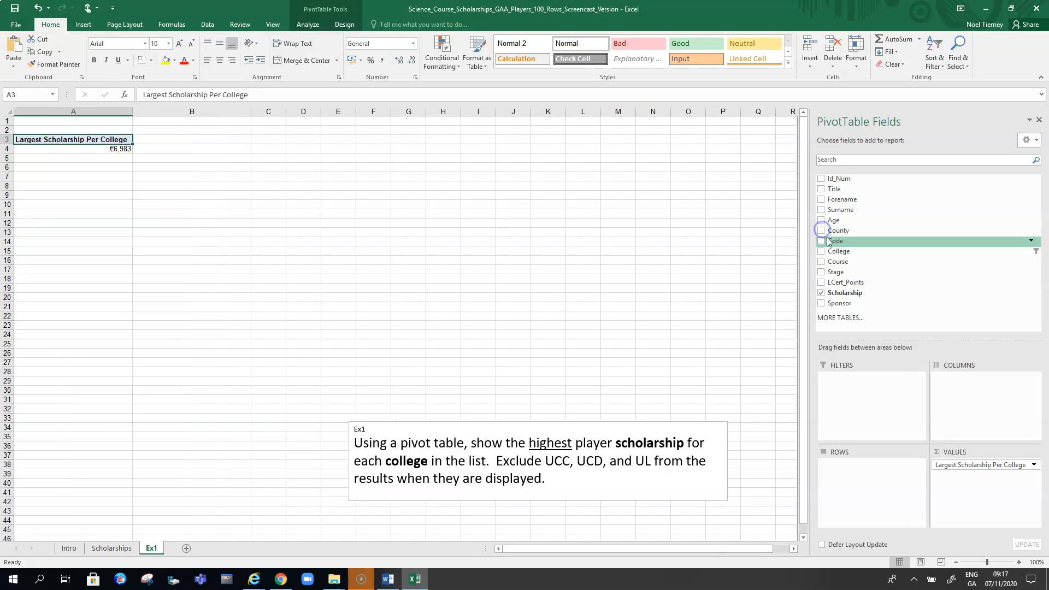
pyautogui.click(820, 252)
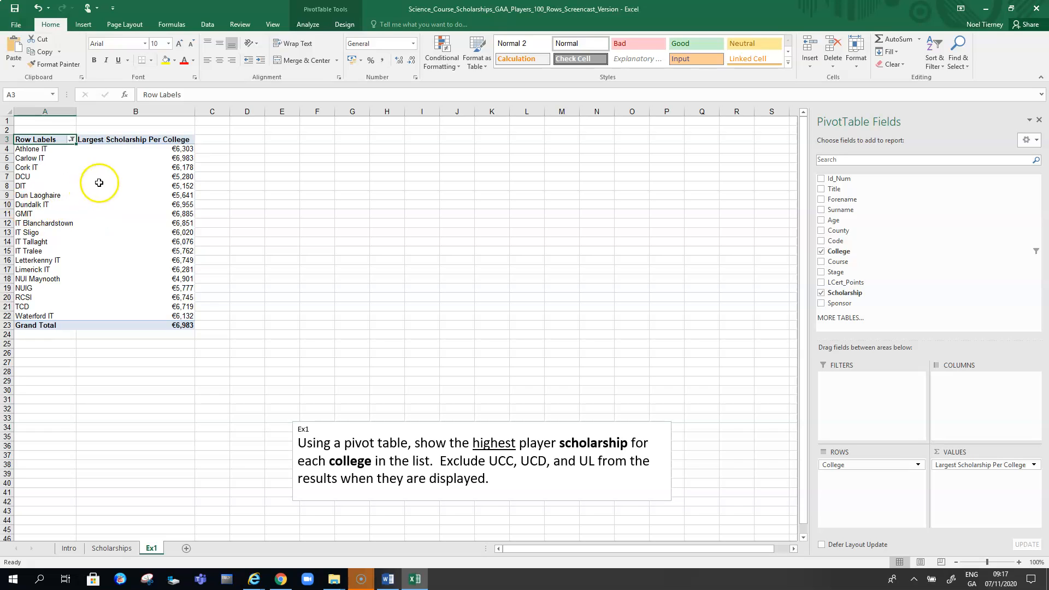
pyautogui.moveTo(185, 157)
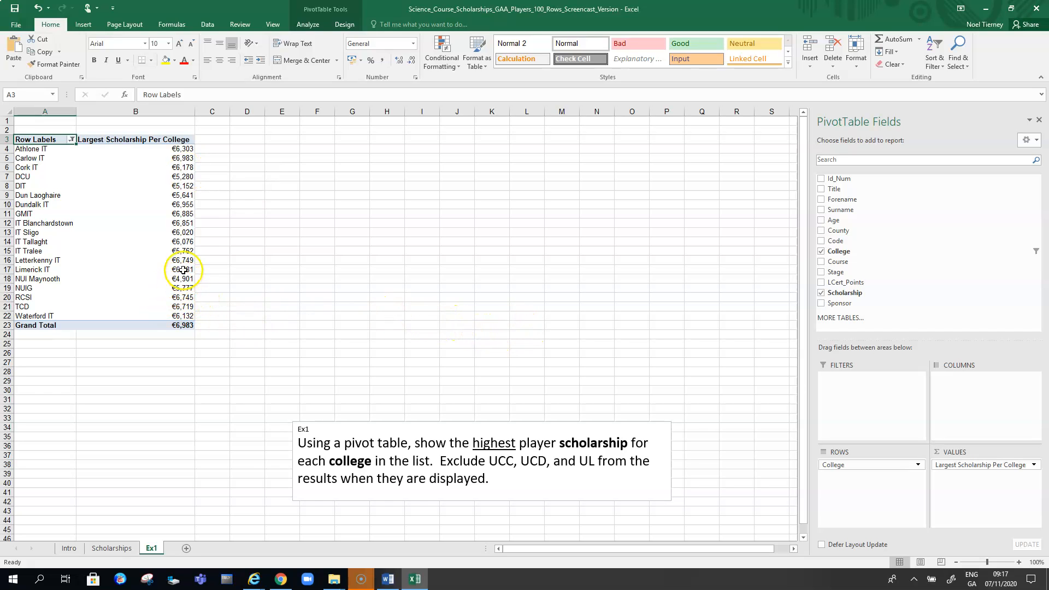
pyautogui.moveTo(183, 275)
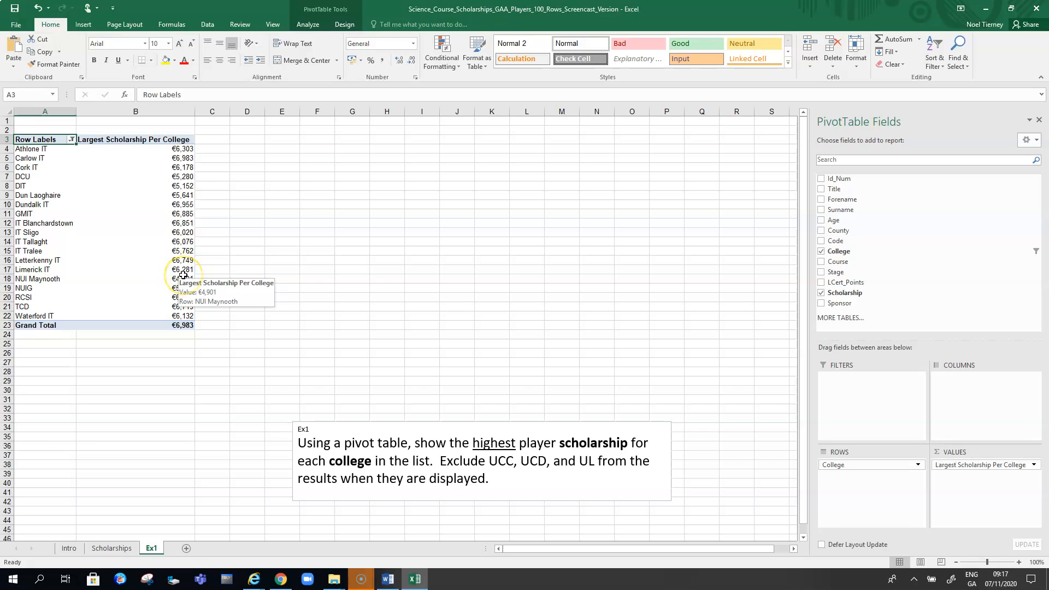